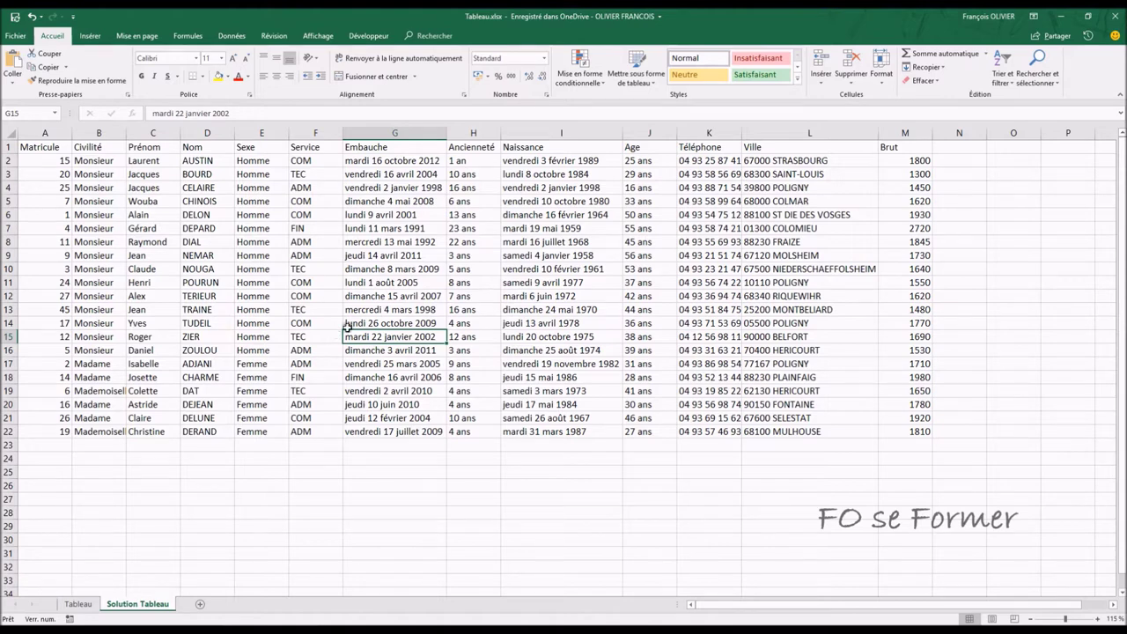
# - Format A1:M22 as a blue banded table (Tableau1) with headers and filter arrows
pyautogui.click(639, 79)
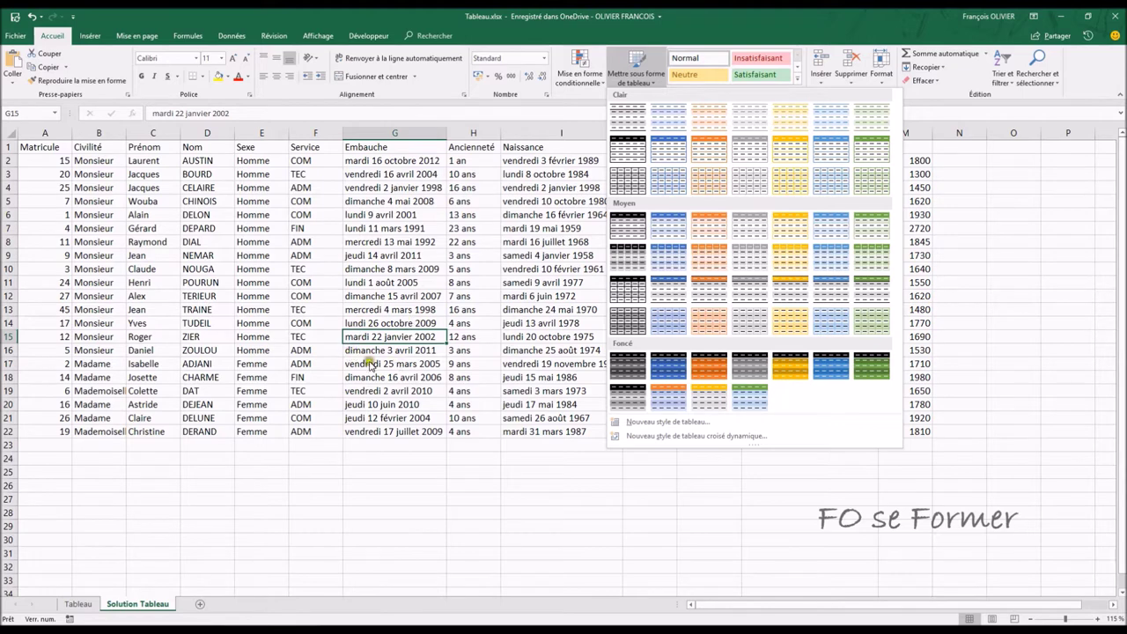
pyautogui.click(826, 265)
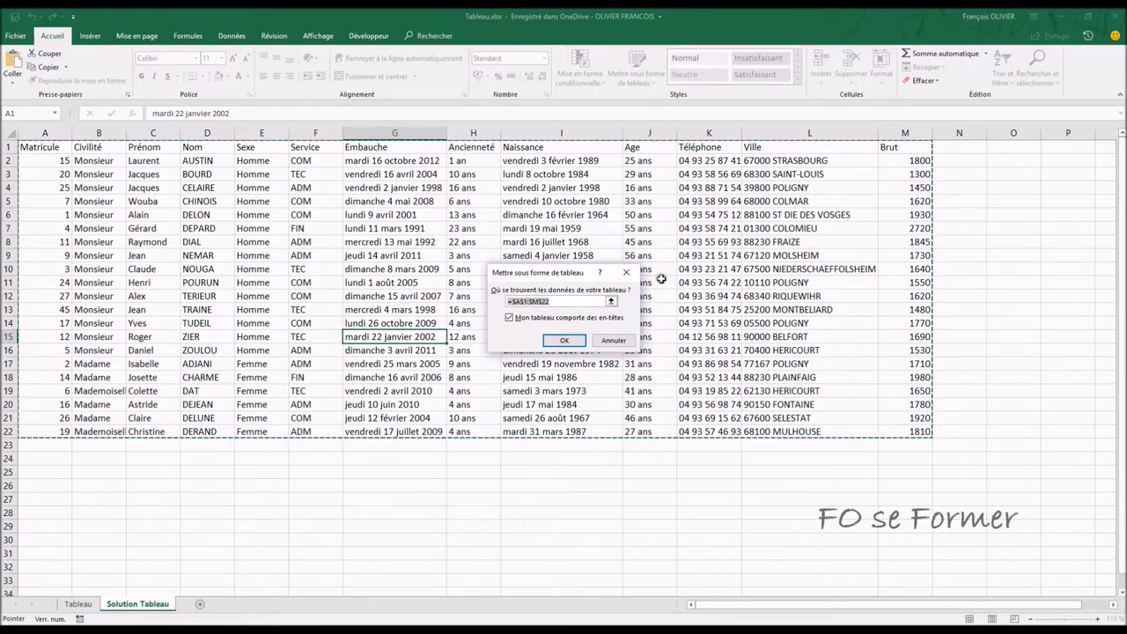
pyautogui.click(568, 341)
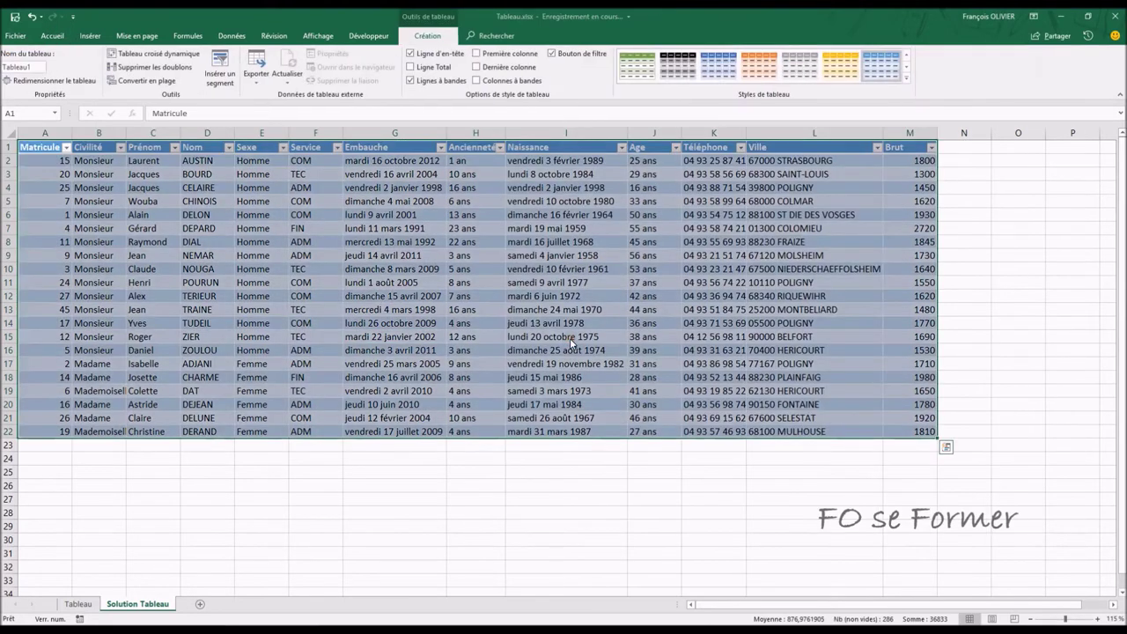
pyautogui.click(532, 280)
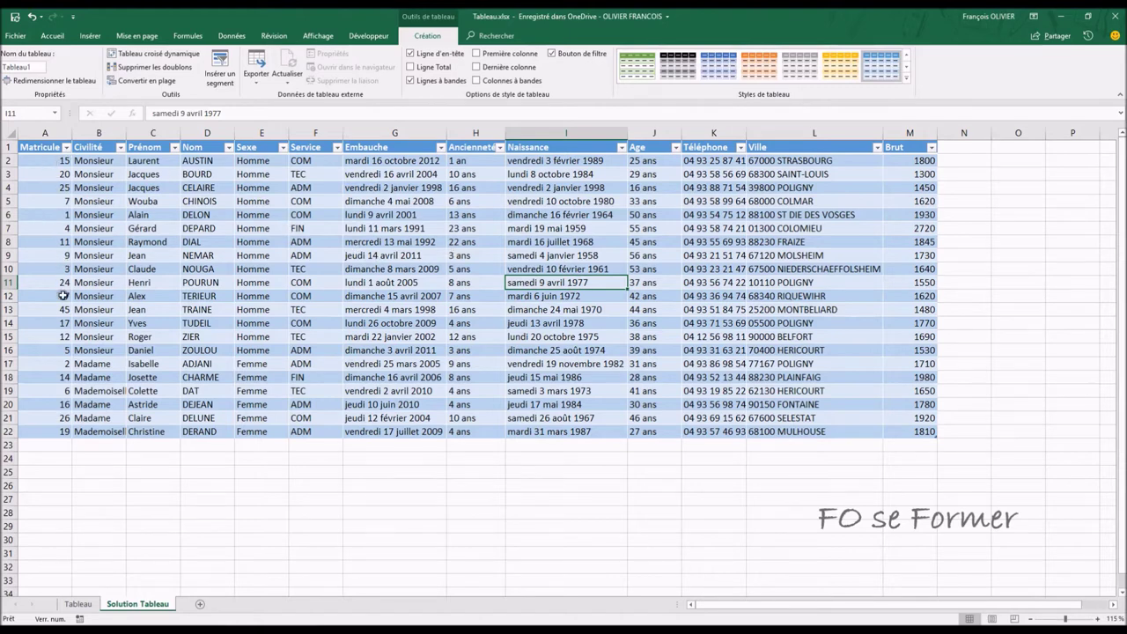
pyautogui.click(8, 268)
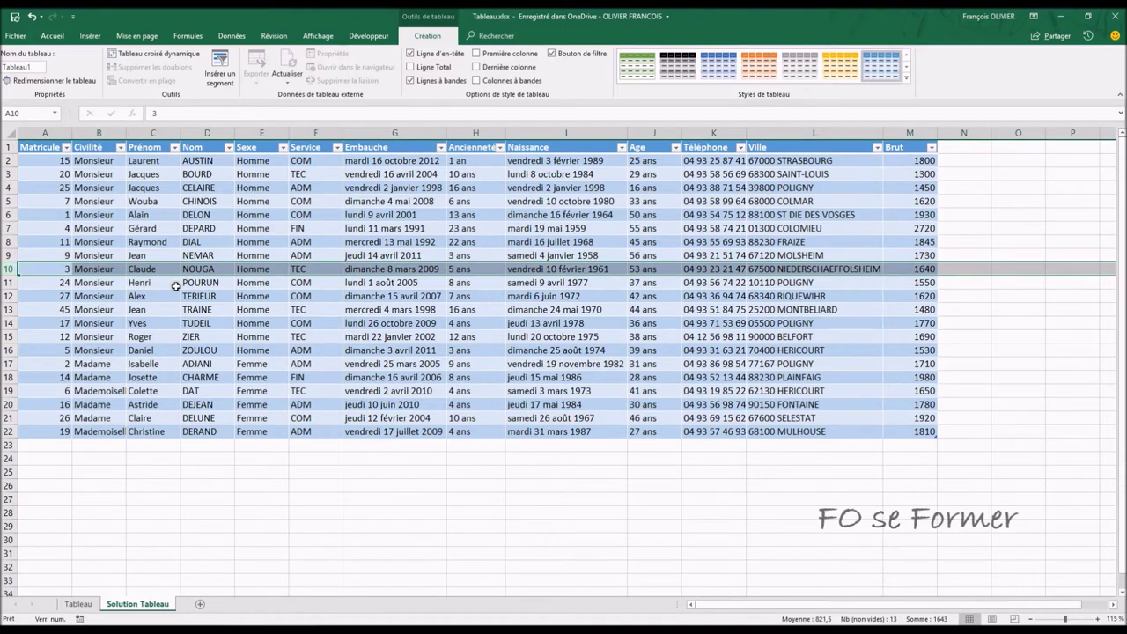
pyautogui.hotkey('ctrl', '+')
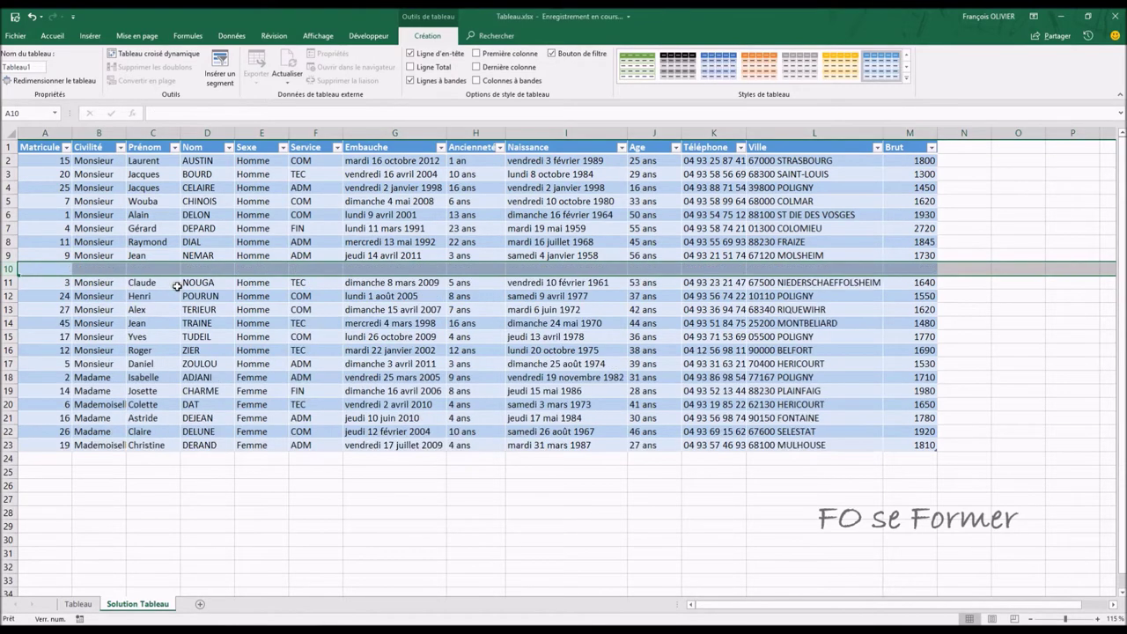
pyautogui.moveTo(198, 309); pyautogui.dragTo(198, 319)
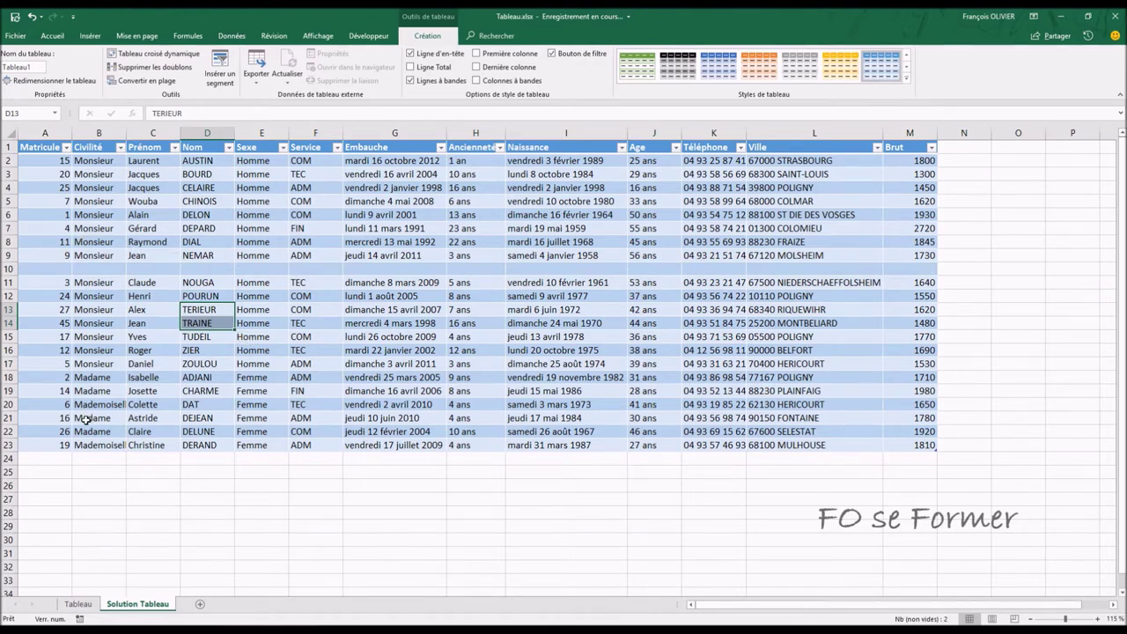
pyautogui.click(32, 16)
pyautogui.click(254, 322)
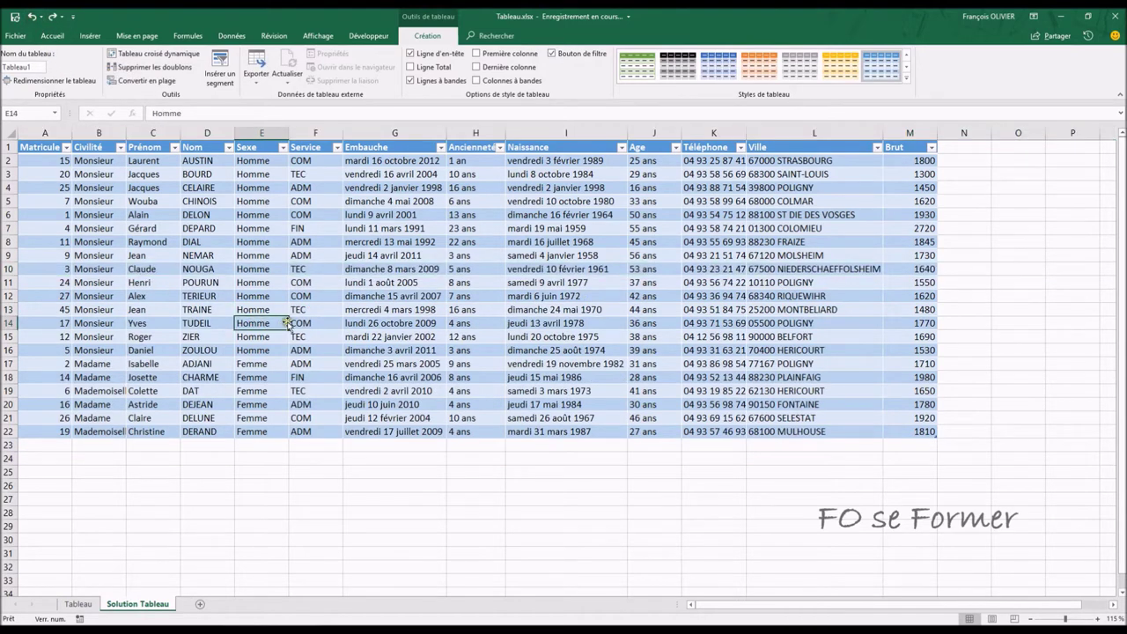
pyautogui.click(469, 252)
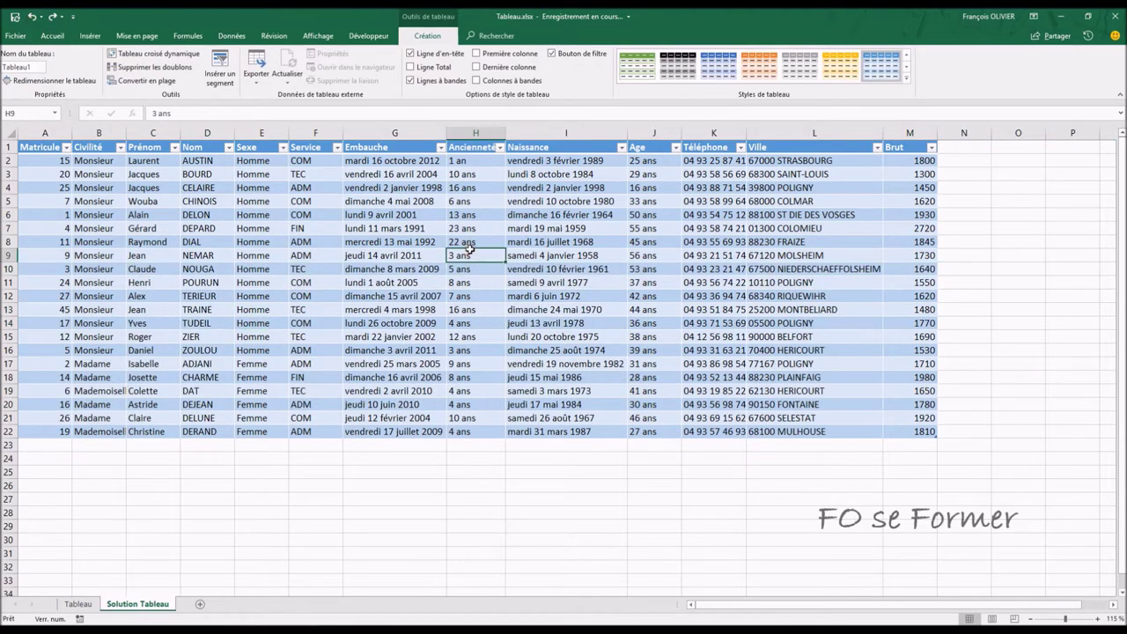
pyautogui.click(906, 78)
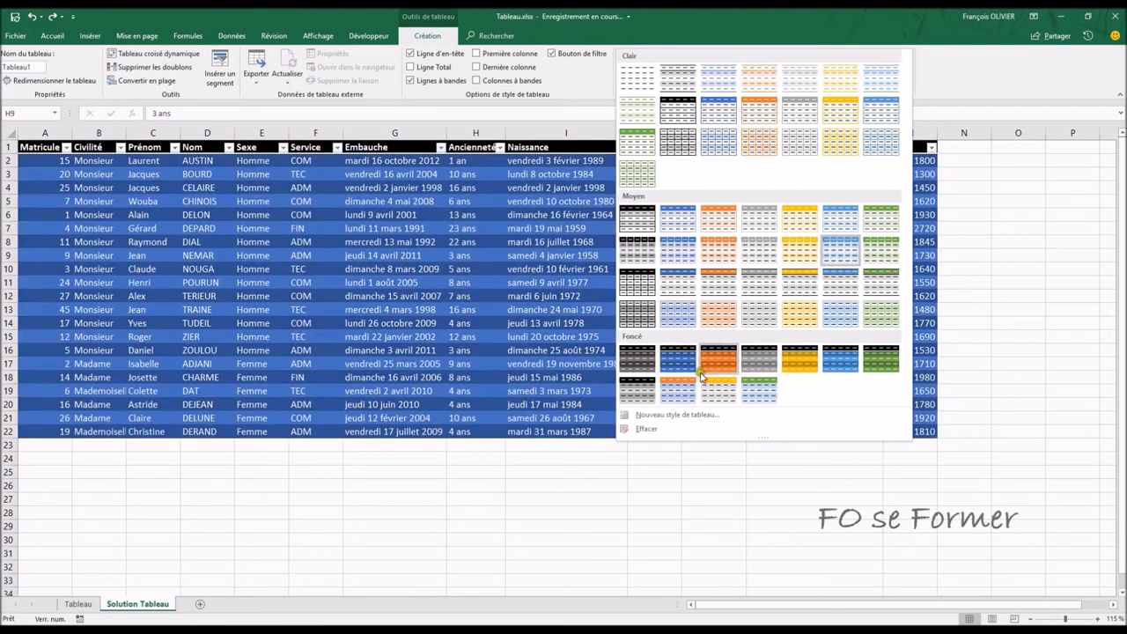
# - Apply Orange, Table Style Medium 10 to Tableau1, then reselect a cell in the table
pyautogui.click(730, 261)
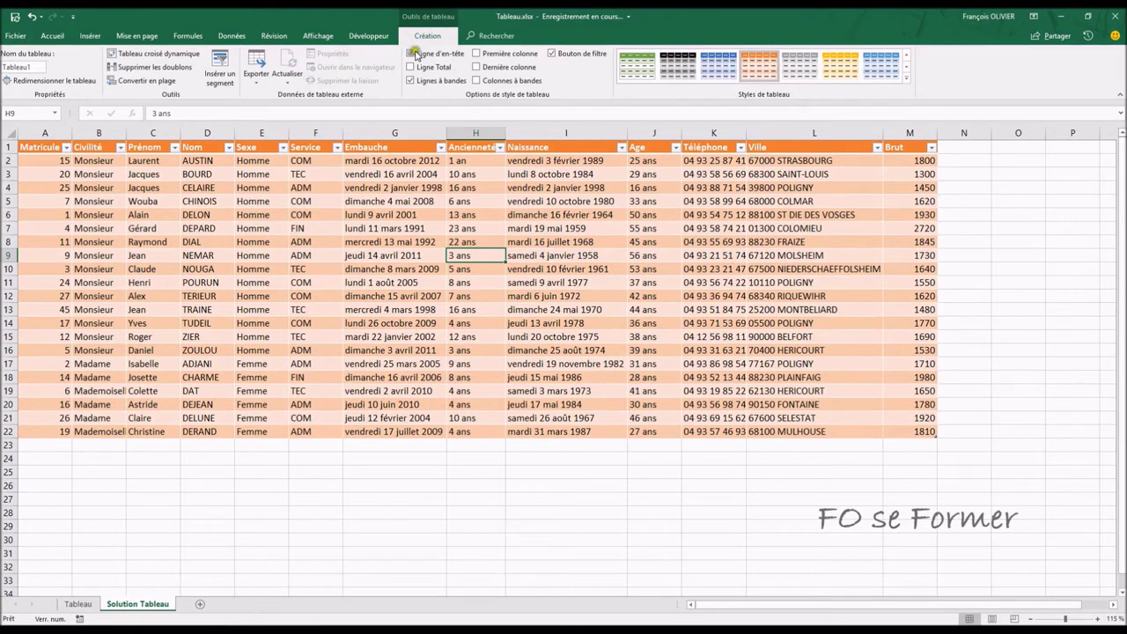
pyautogui.click(448, 509)
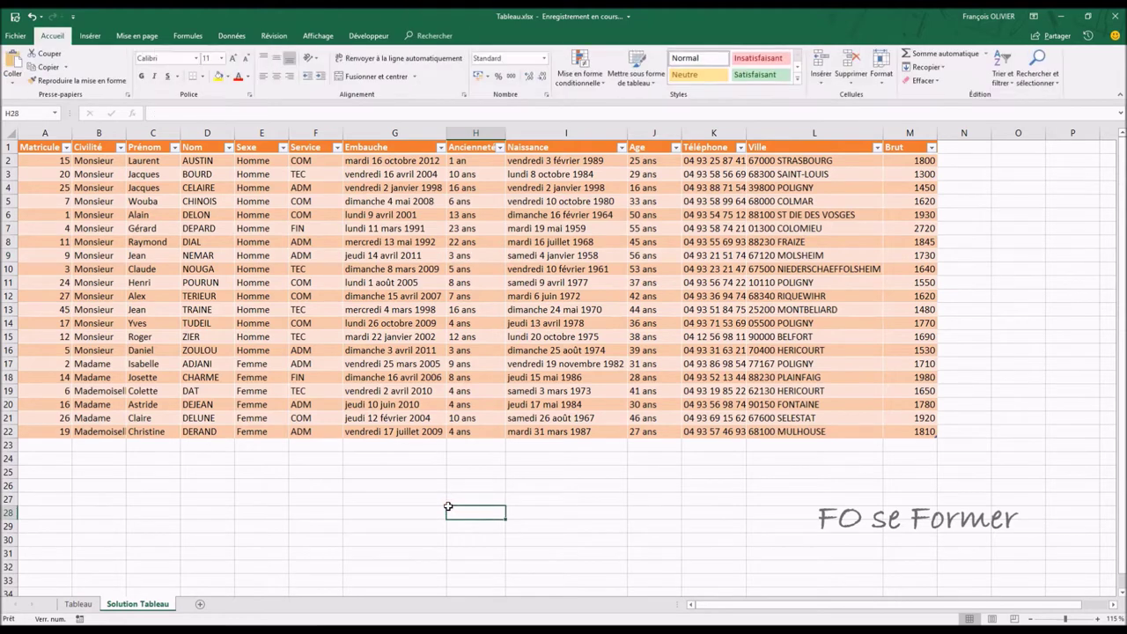
pyautogui.click(451, 280)
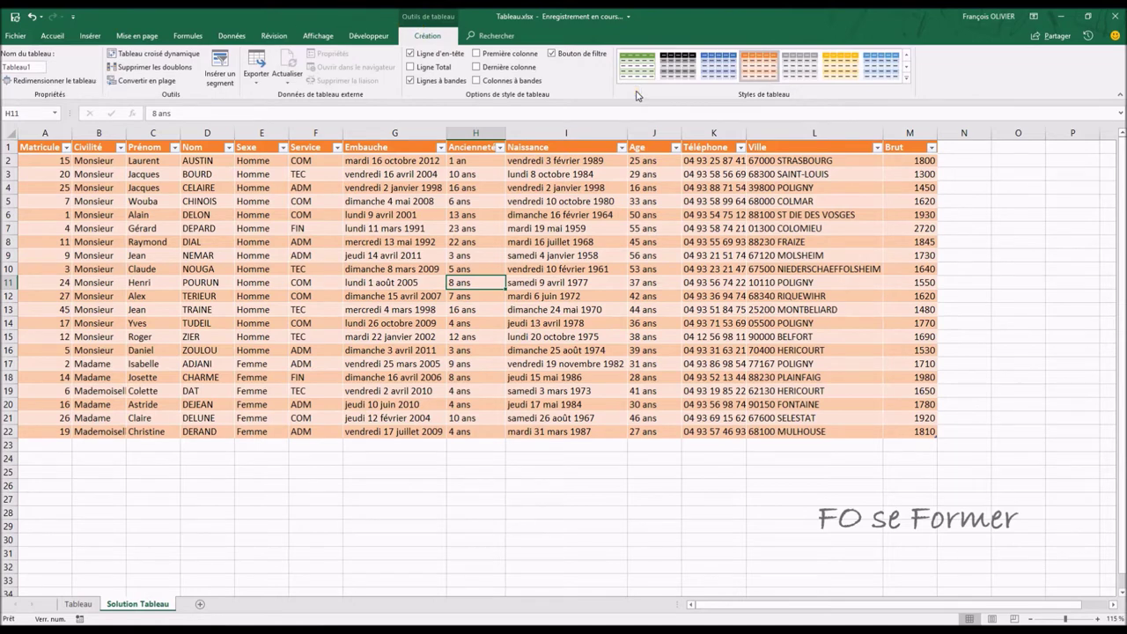
# - Toggle the Header Row option, leaving it on, and change the Filter Button setting
pyautogui.click(411, 54)
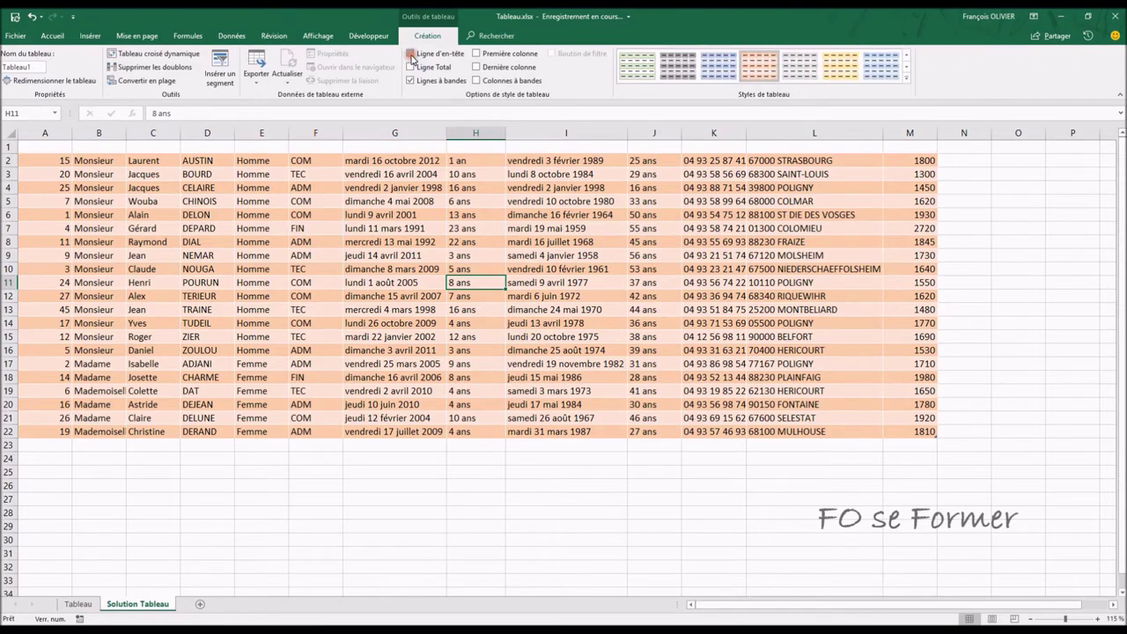
pyautogui.click(410, 54)
pyautogui.click(410, 54)
pyautogui.click(410, 54)
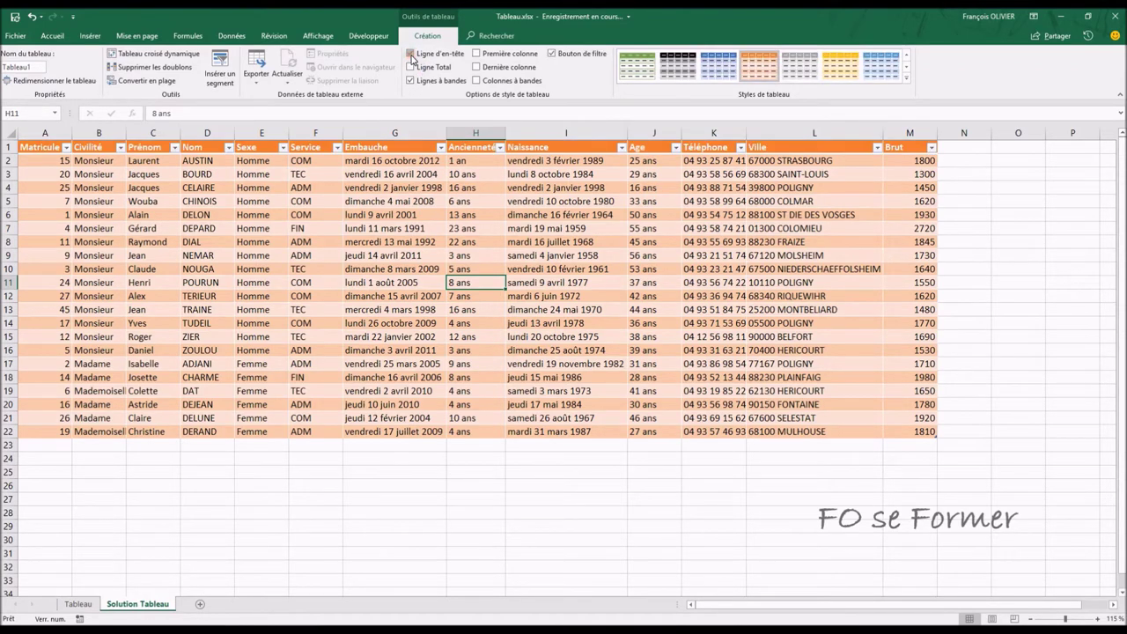
pyautogui.click(552, 54)
# - Test First Column and Last Column emphasis, ending with bold Matricule first column only
pyautogui.click(476, 54)
pyautogui.click(477, 67)
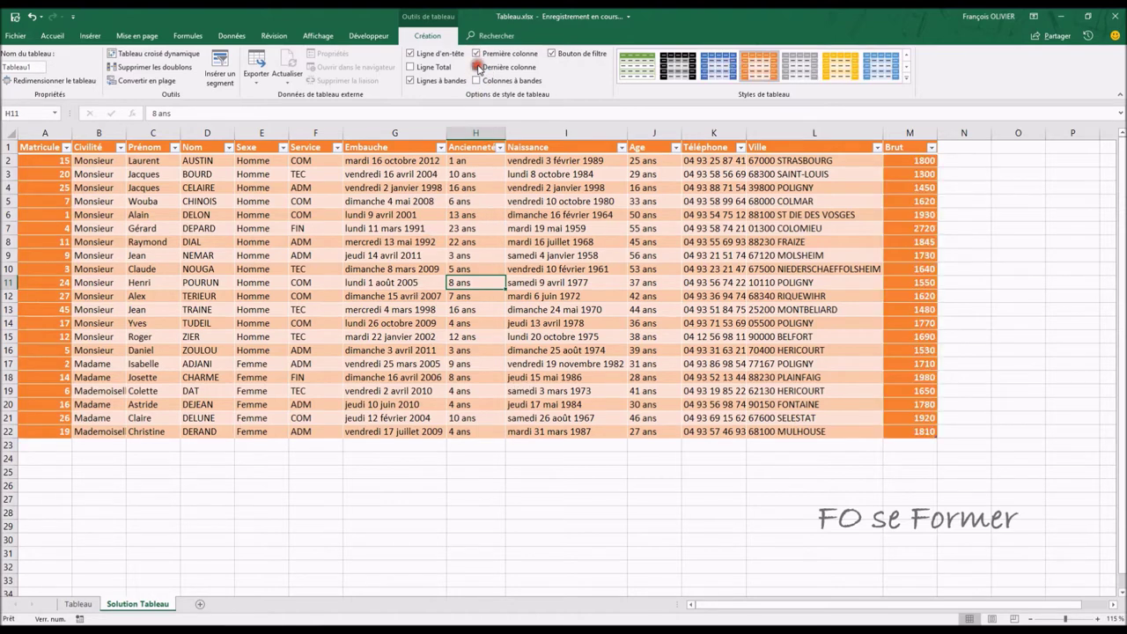
pyautogui.click(476, 67)
pyautogui.click(476, 53)
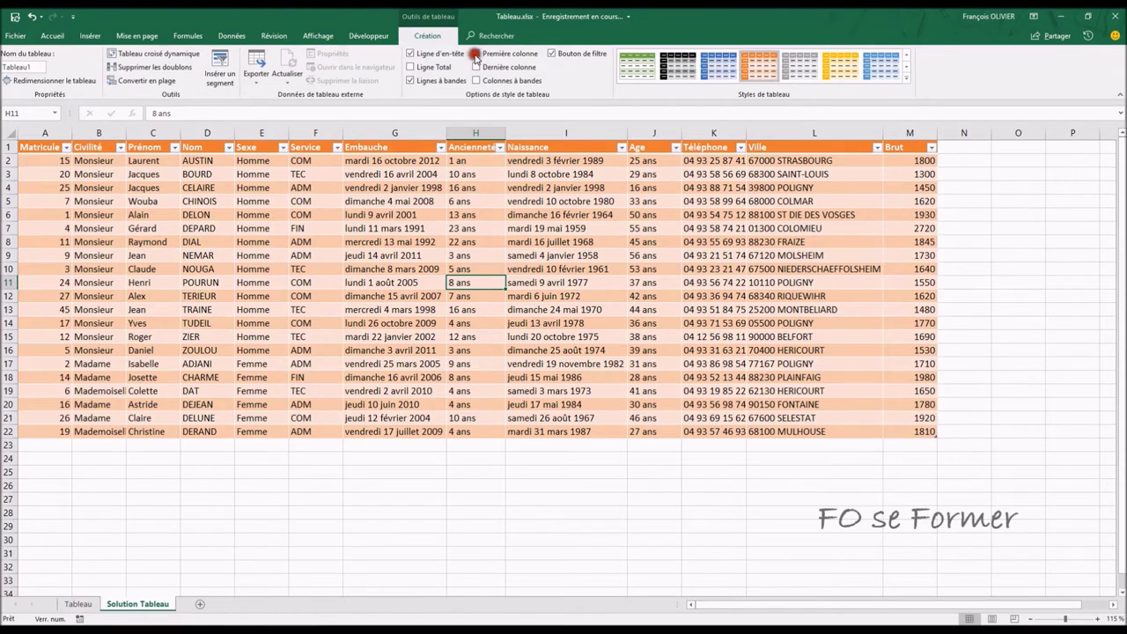
pyautogui.click(475, 54)
pyautogui.click(476, 53)
pyautogui.click(475, 53)
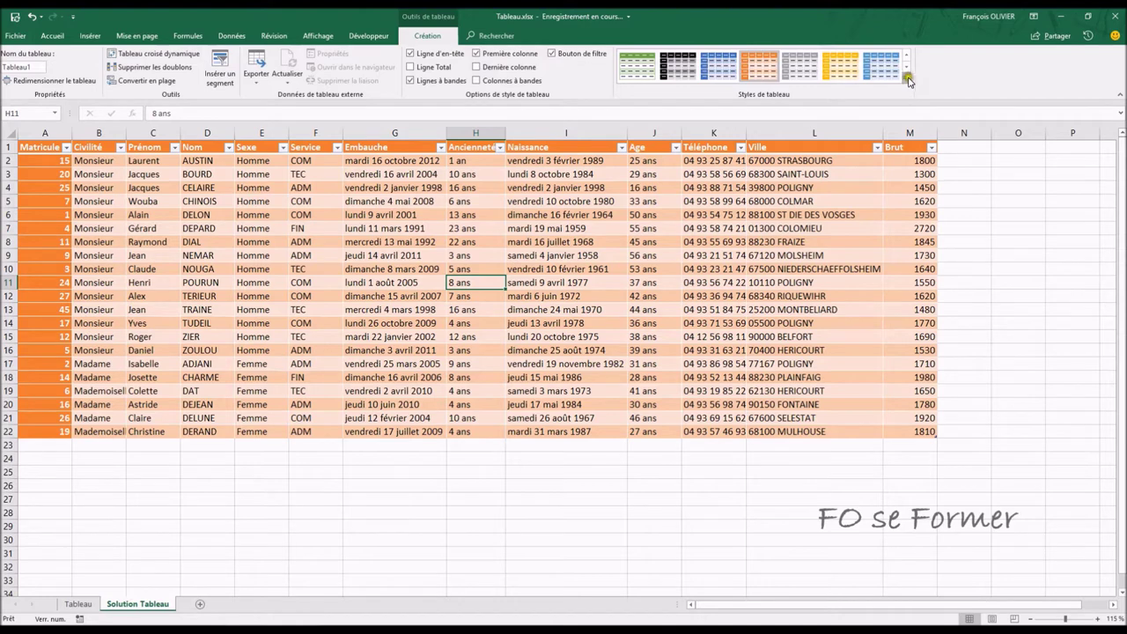
# - Apply a lighter orange banded style and test bolding the Brut last column, leaving it off
pyautogui.click(907, 79)
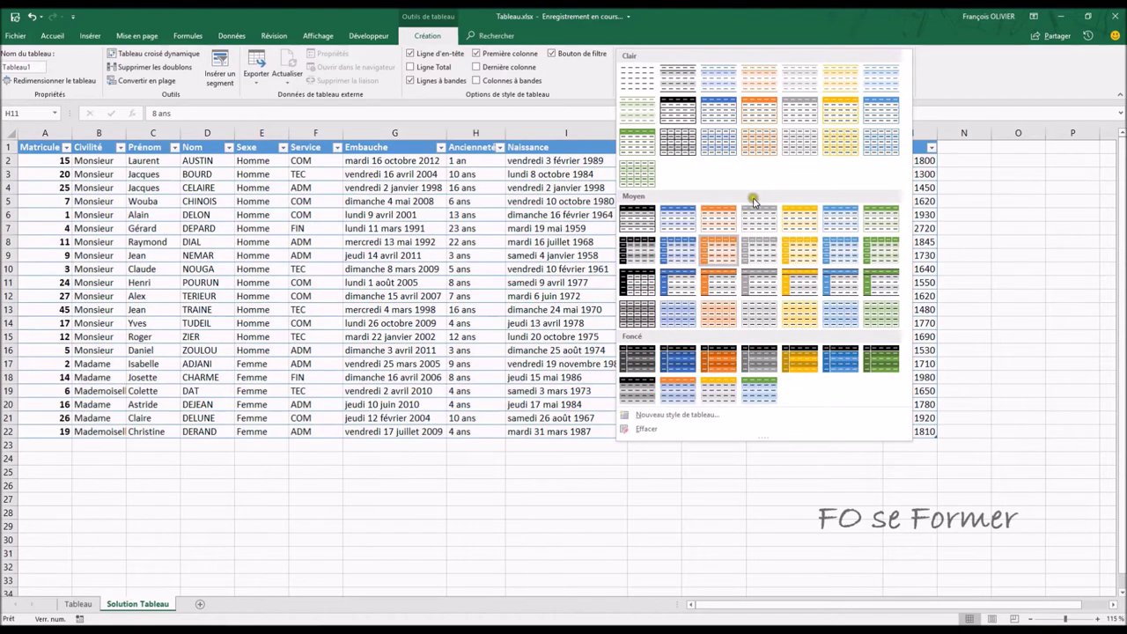
pyautogui.click(715, 222)
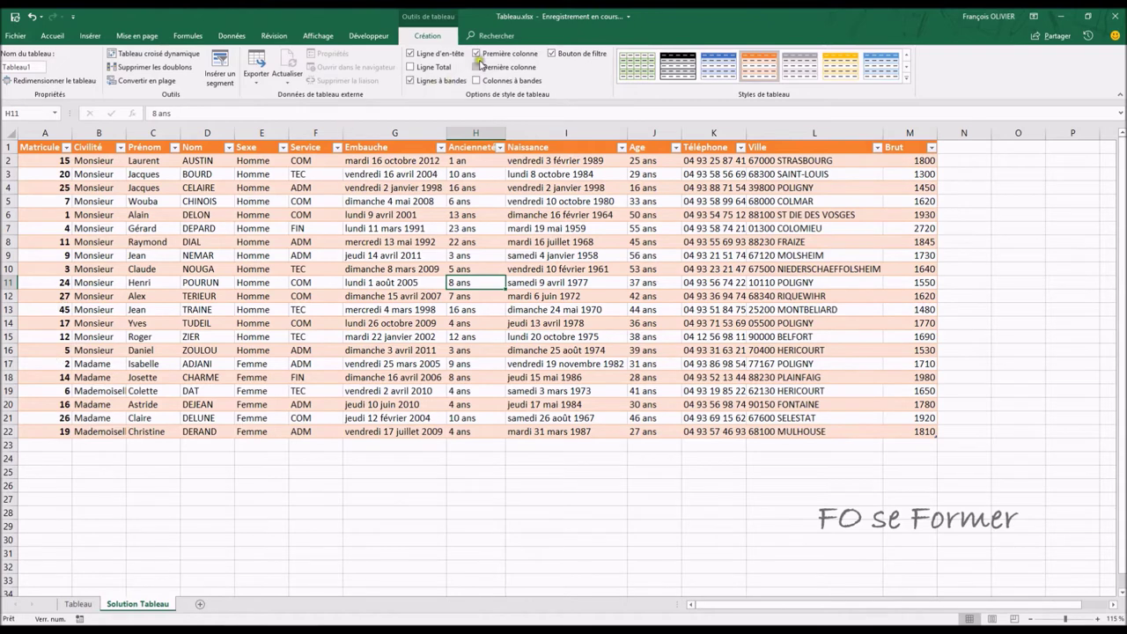
pyautogui.click(479, 68)
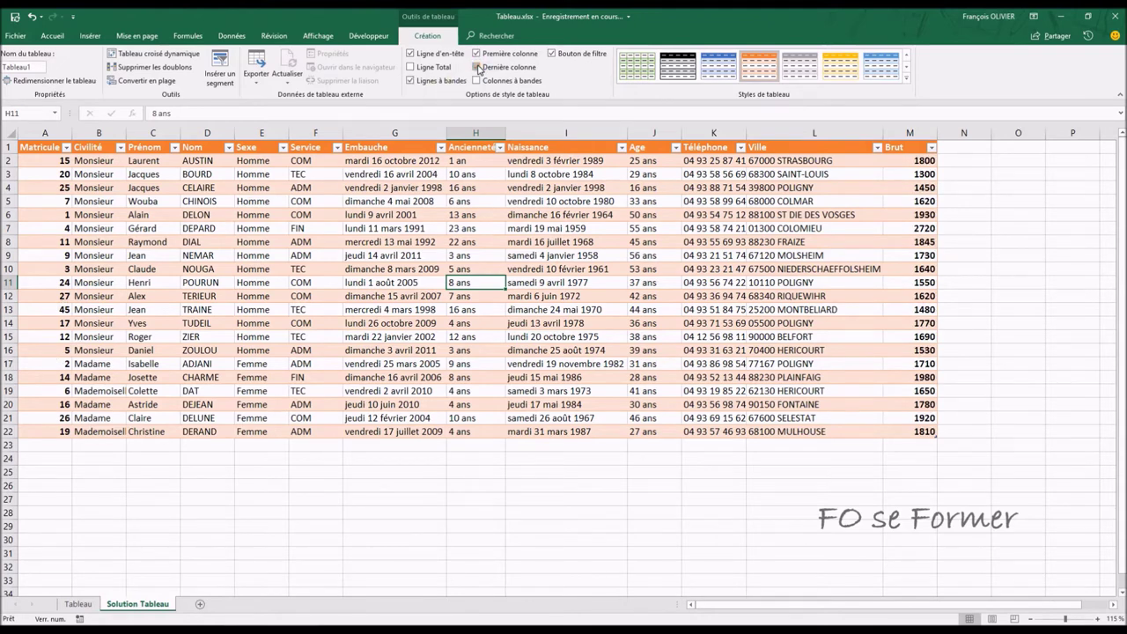
pyautogui.click(477, 67)
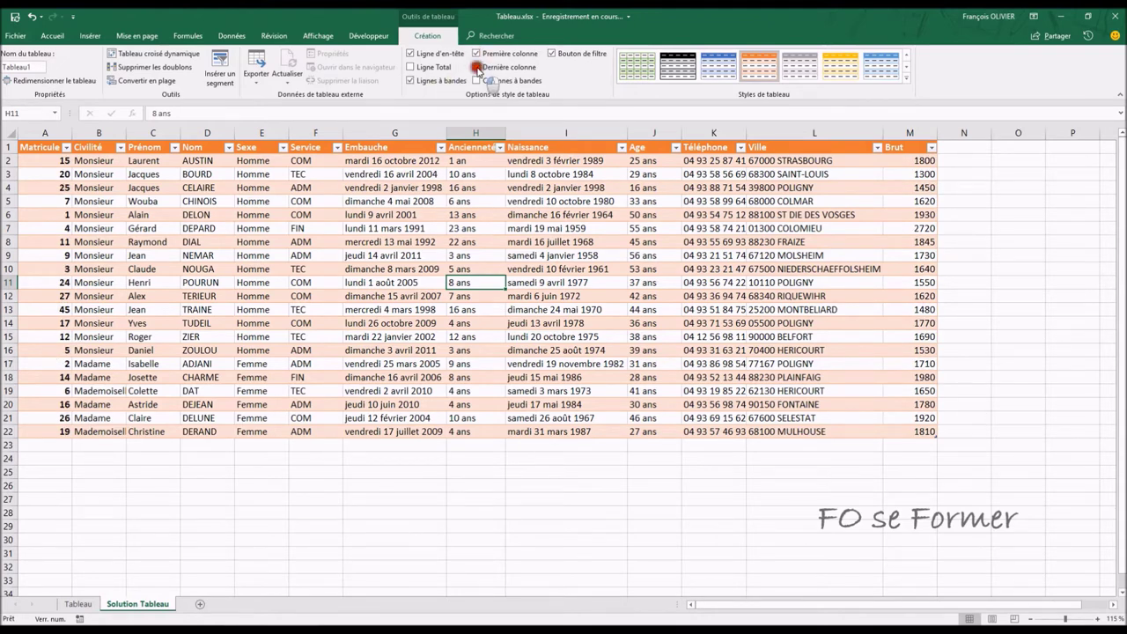
pyautogui.click(477, 67)
pyautogui.click(477, 68)
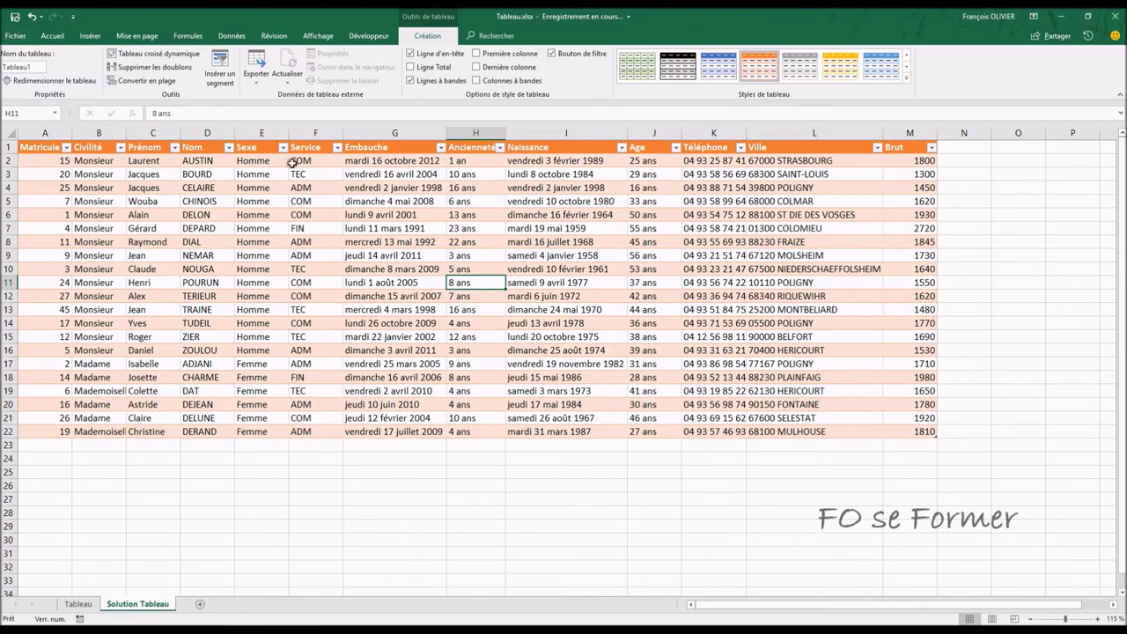
# - Try banded columns instead of banded rows, then return to banded rows only
pyautogui.click(409, 80)
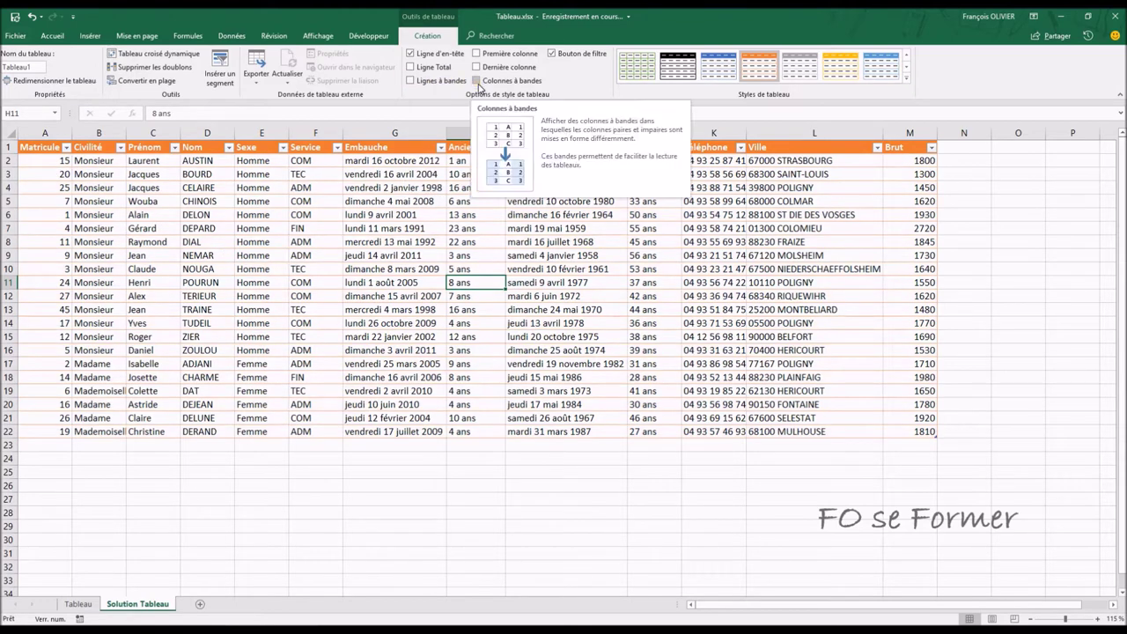
pyautogui.click(477, 81)
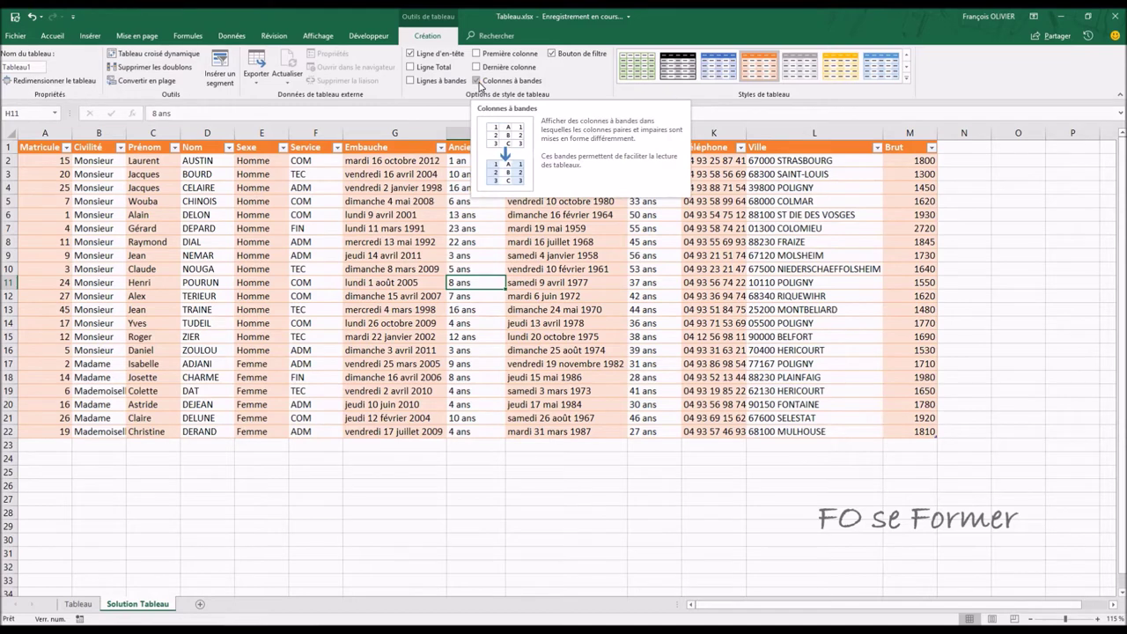
pyautogui.click(476, 81)
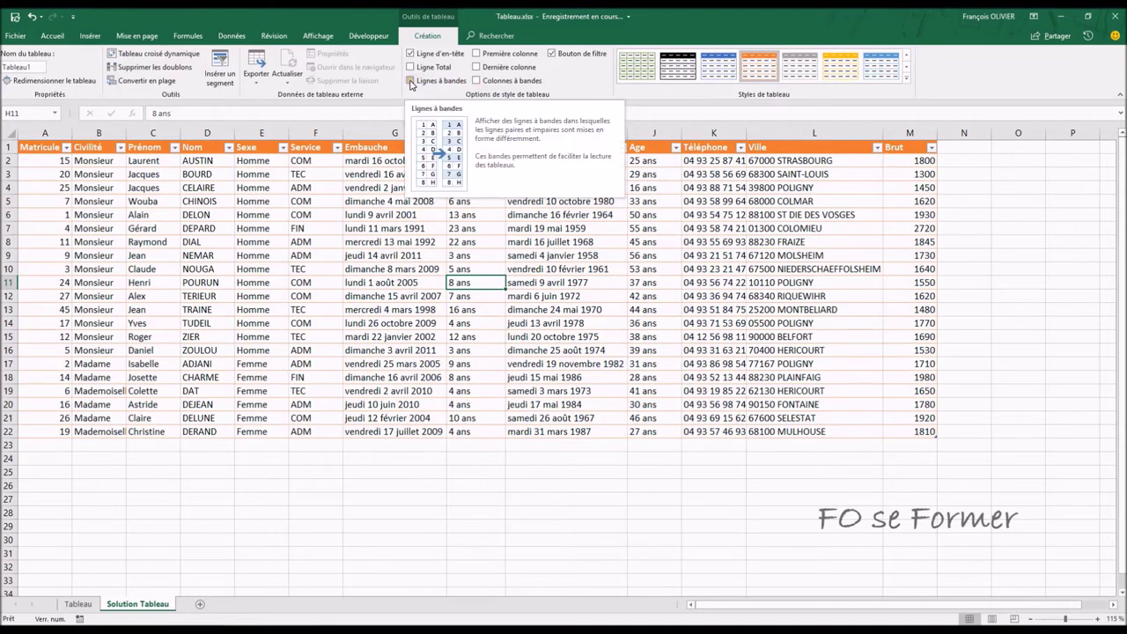
pyautogui.click(411, 81)
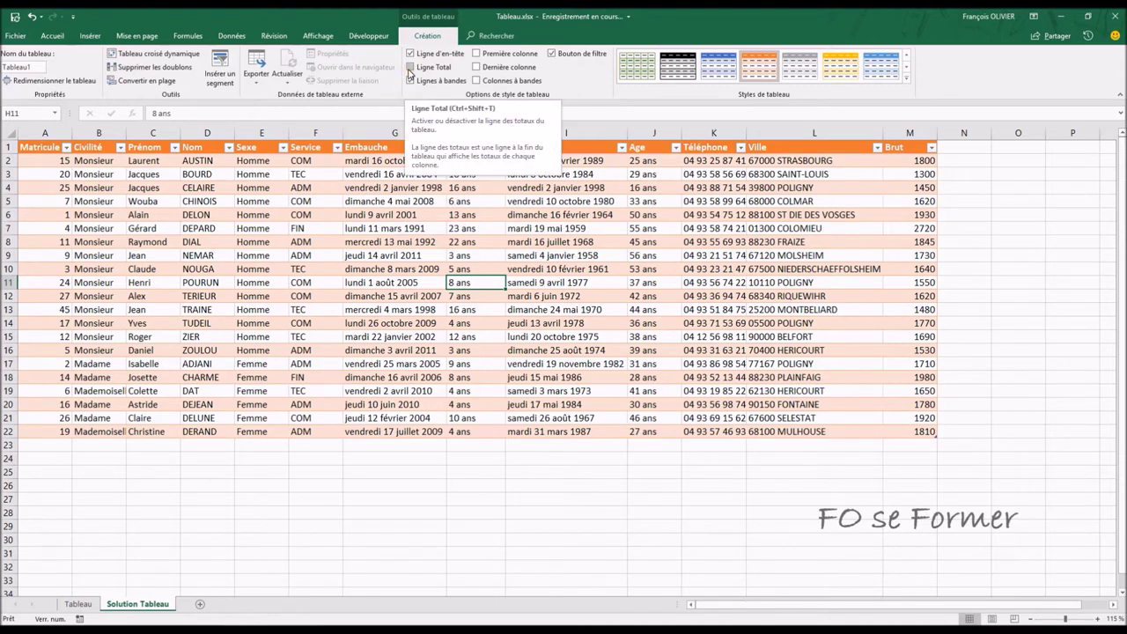
pyautogui.click(409, 68)
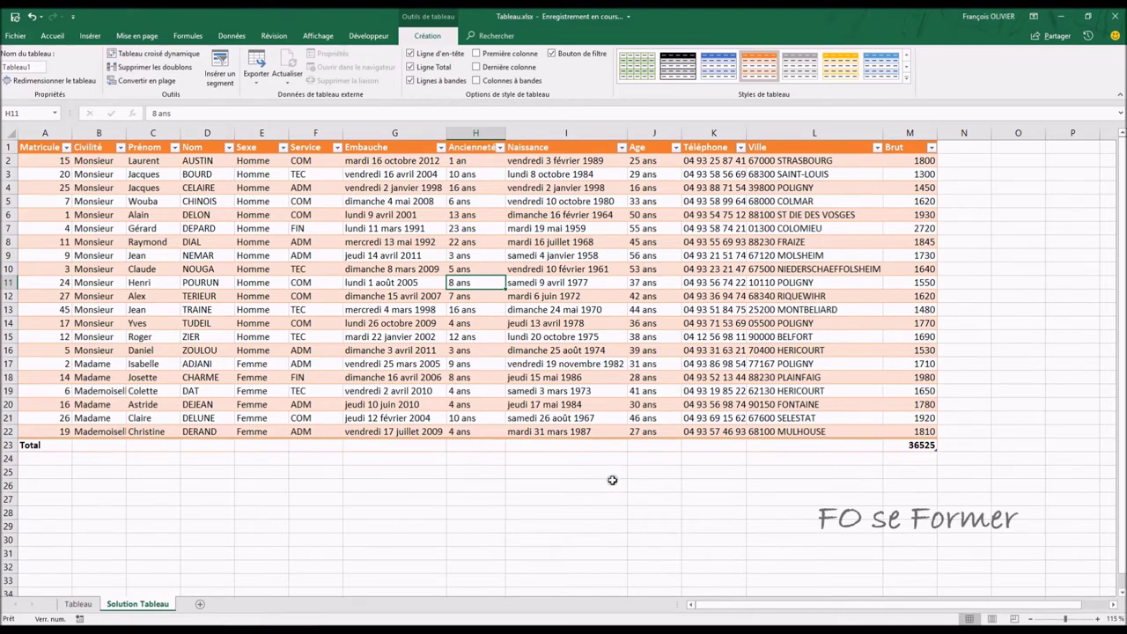
pyautogui.click(914, 445)
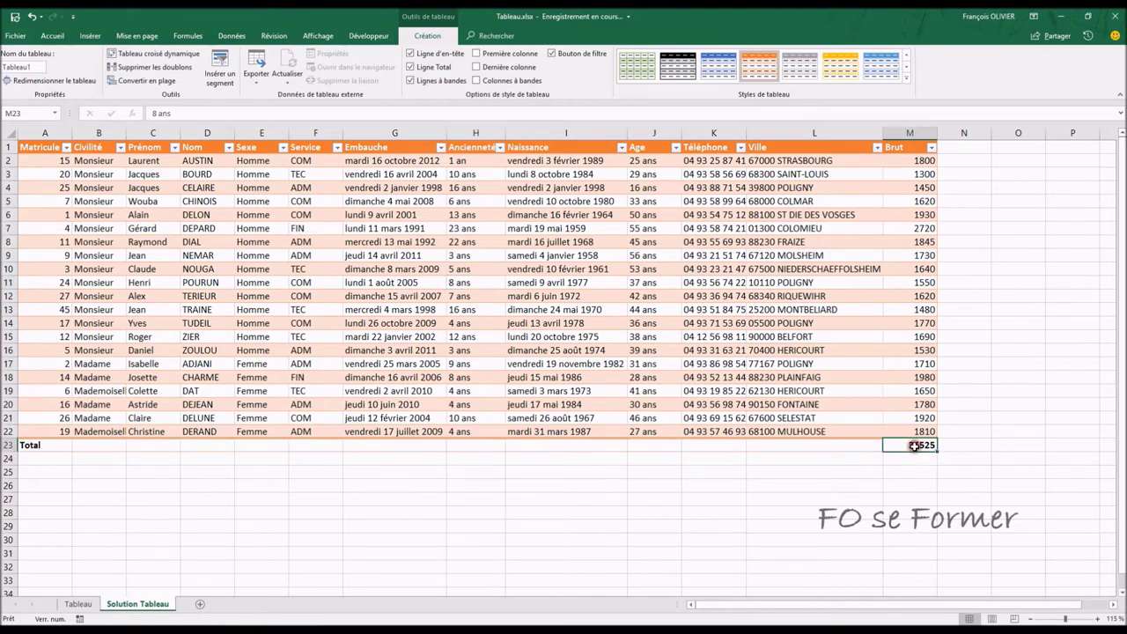
pyautogui.click(942, 448)
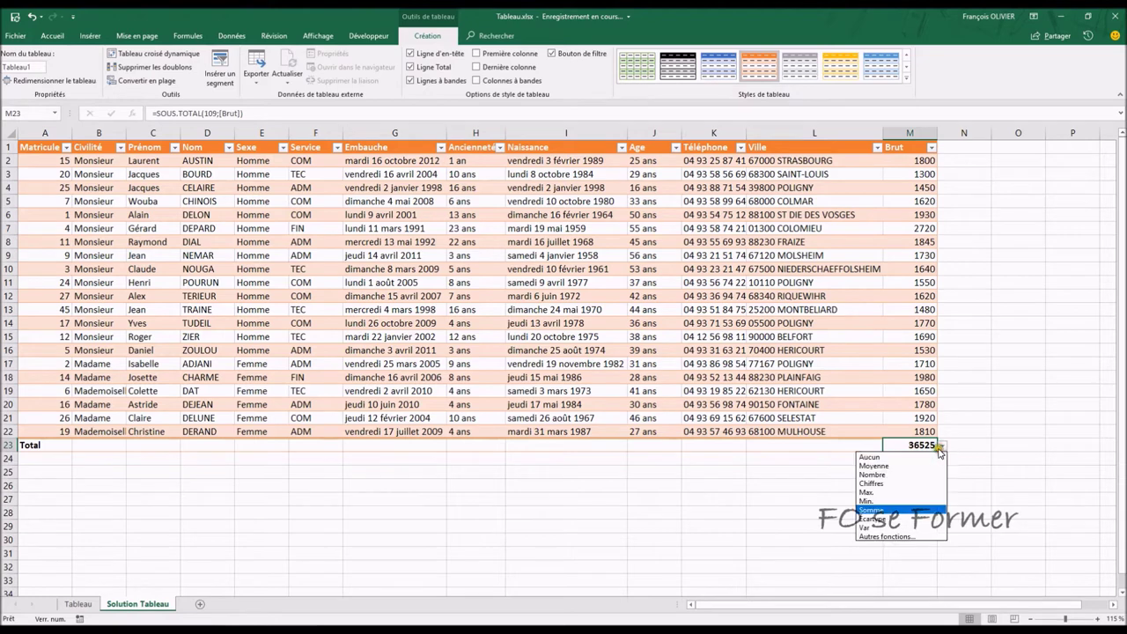
pyautogui.click(926, 471)
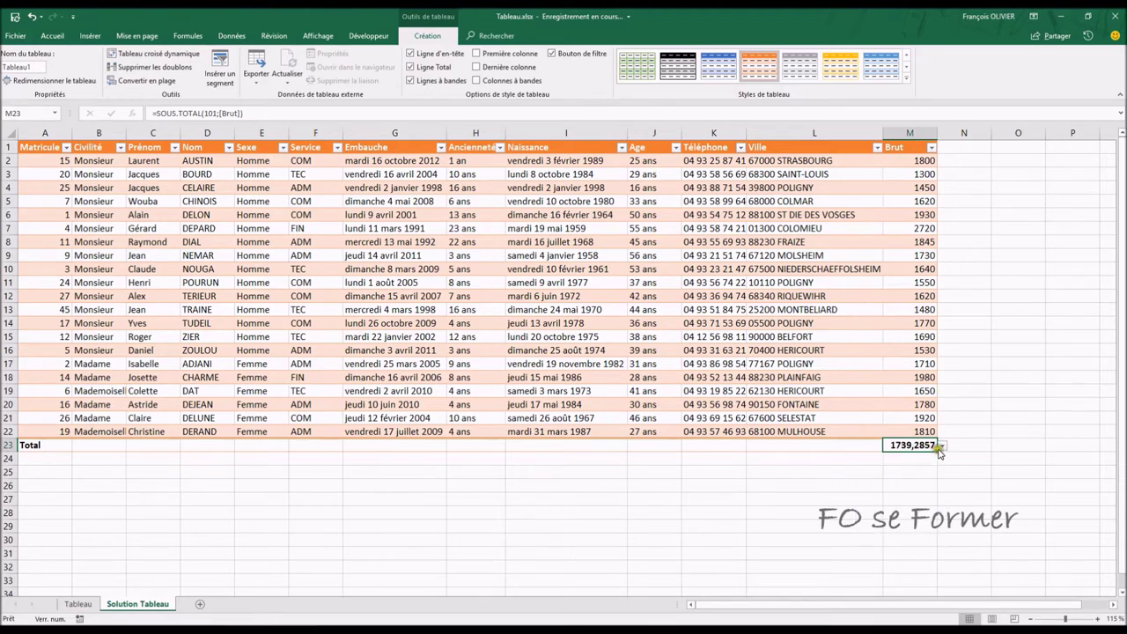
pyautogui.click(940, 448)
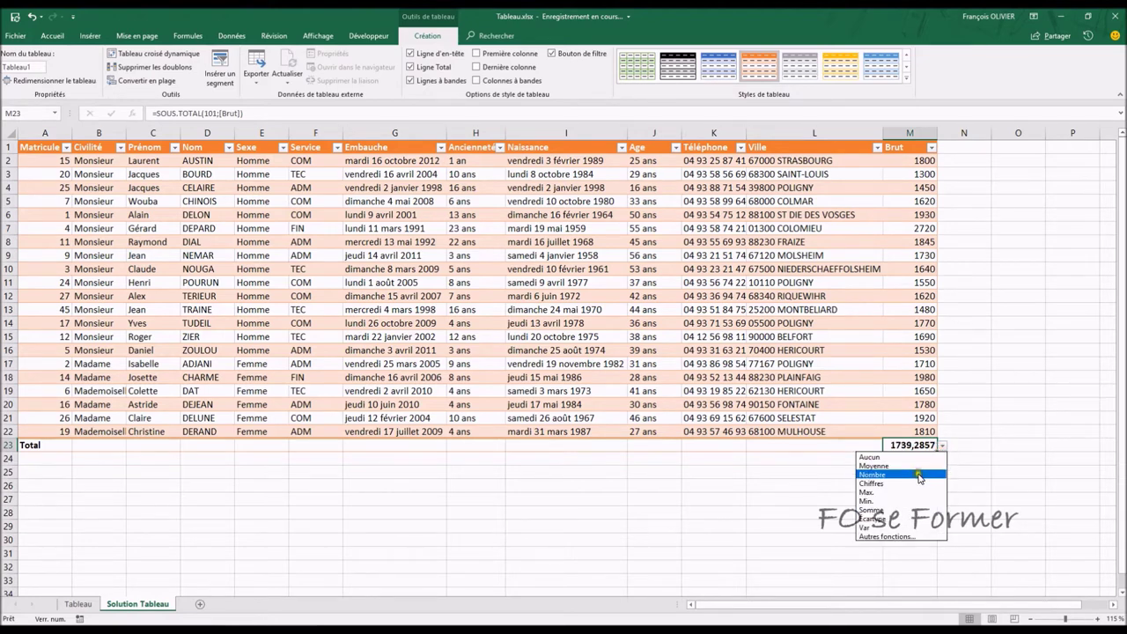
pyautogui.click(919, 476)
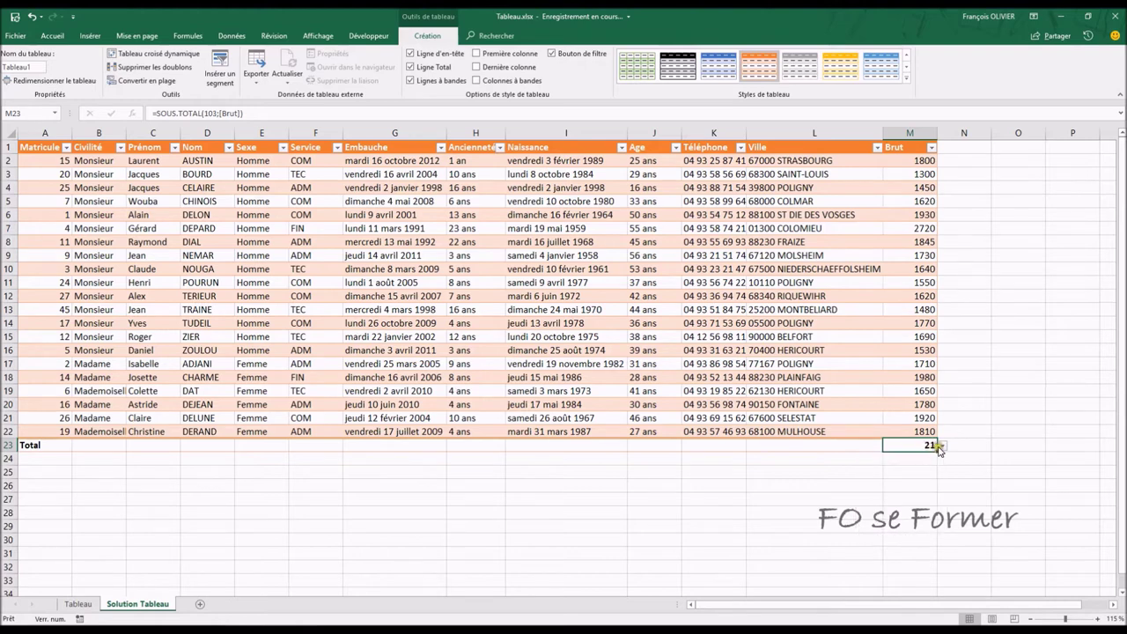
pyautogui.click(941, 445)
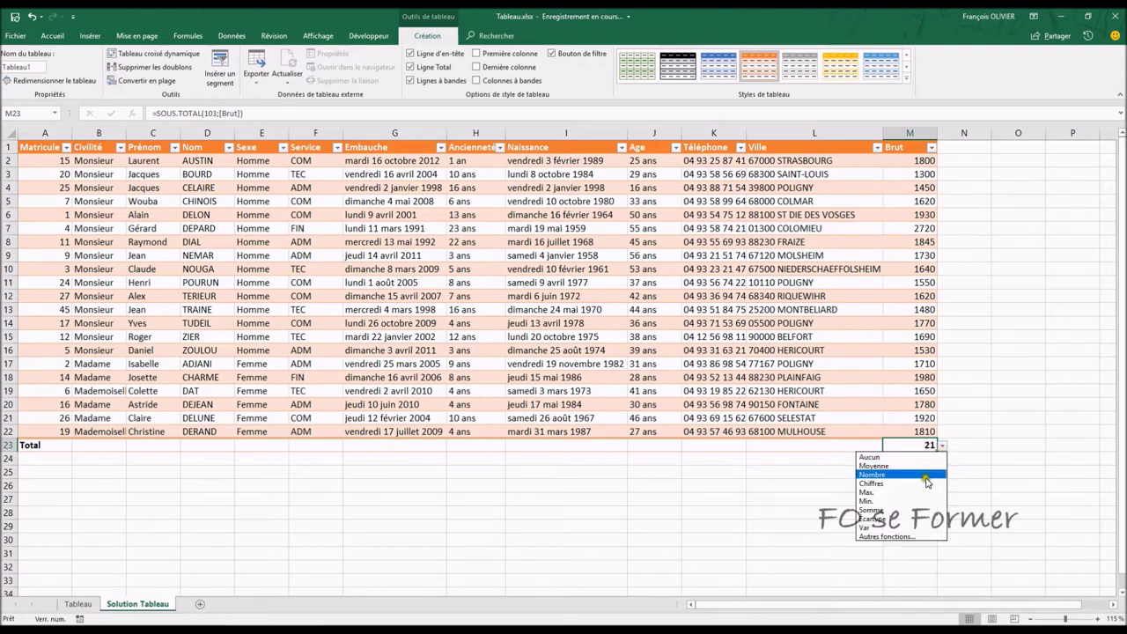
pyautogui.click(921, 510)
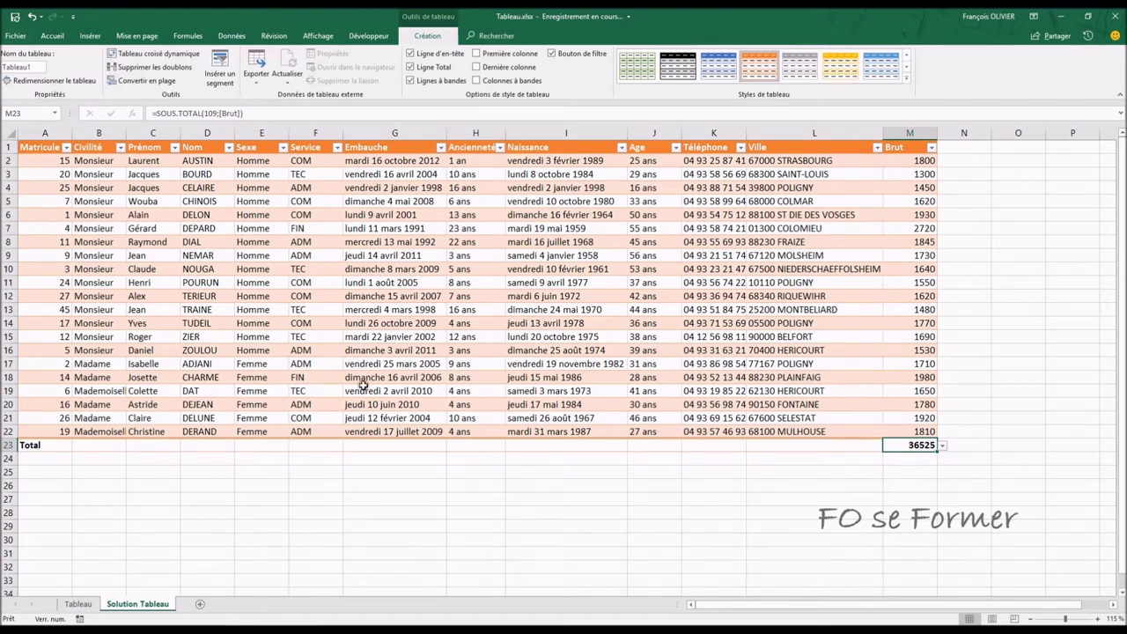
pyautogui.click(331, 445)
pyautogui.click(346, 445)
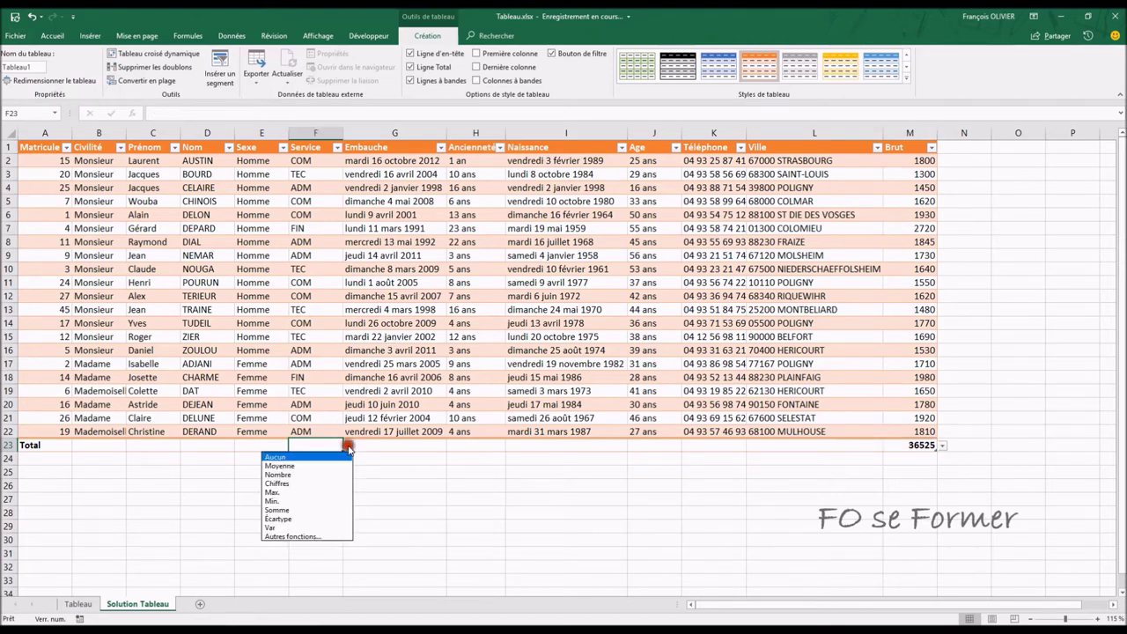
pyautogui.click(341, 475)
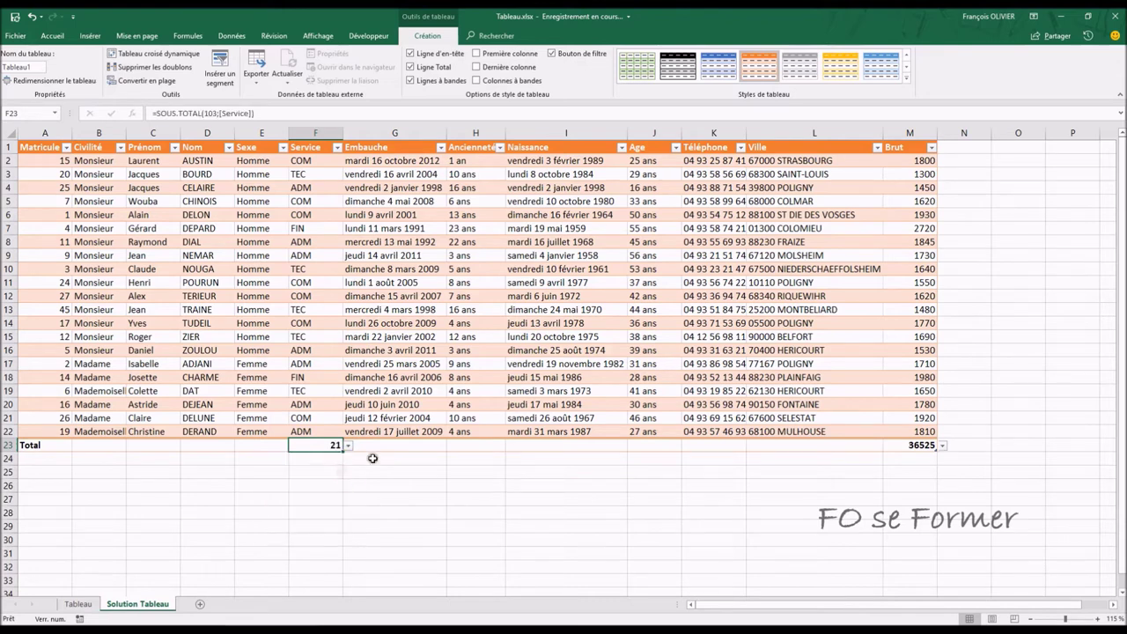
pyautogui.click(348, 446)
pyautogui.click(334, 457)
pyautogui.click(540, 444)
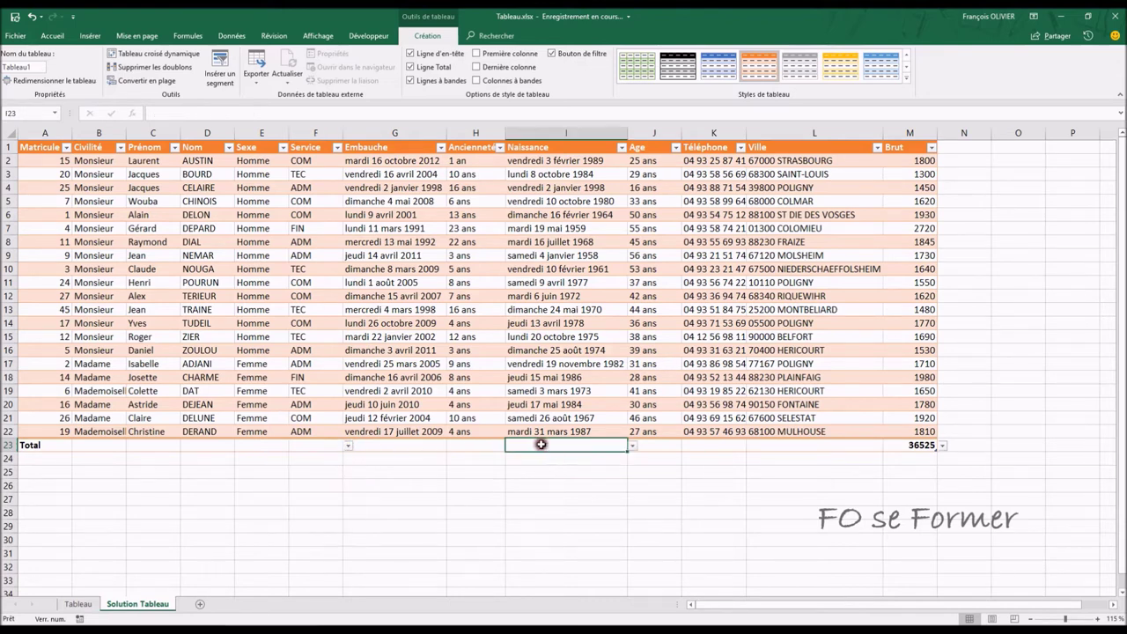
pyautogui.click(691, 446)
pyautogui.click(777, 445)
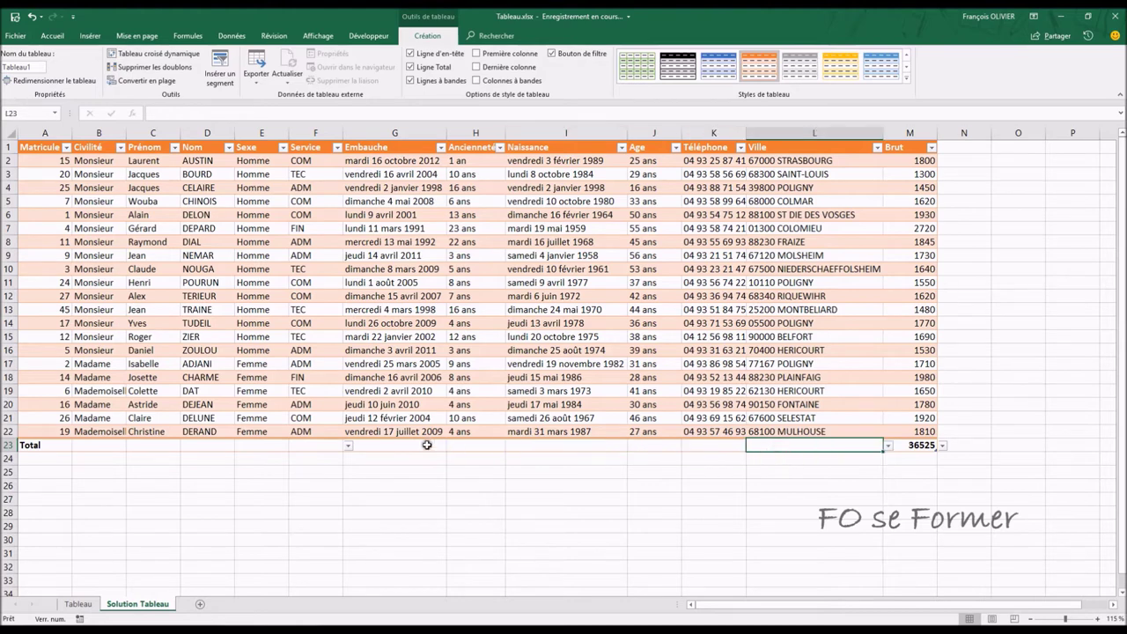
pyautogui.click(382, 446)
pyautogui.click(468, 446)
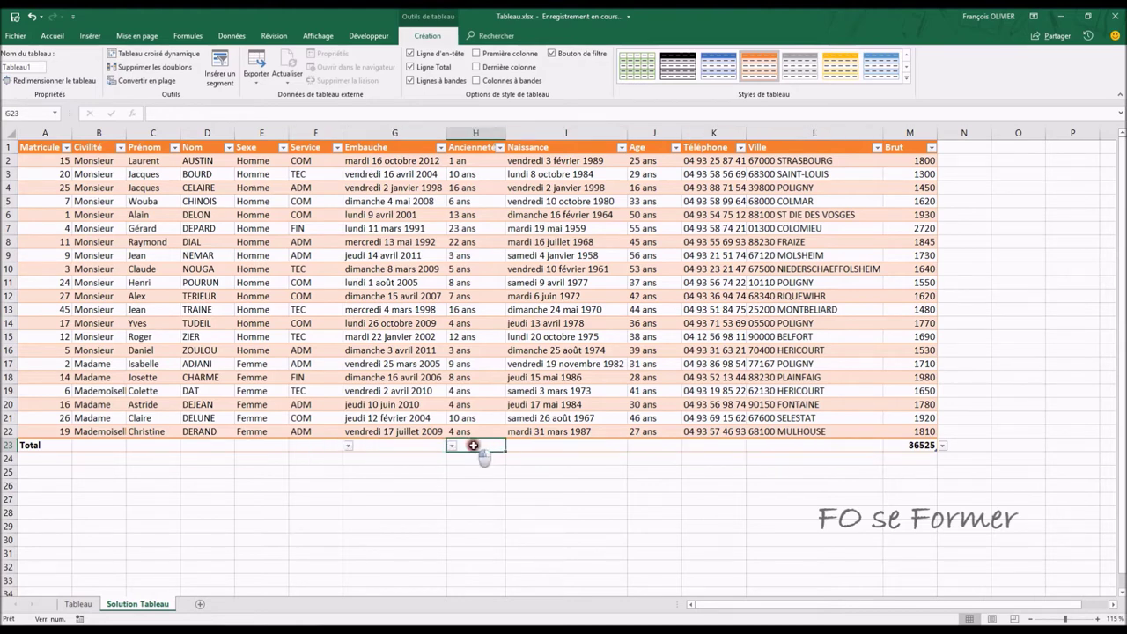
pyautogui.click(528, 448)
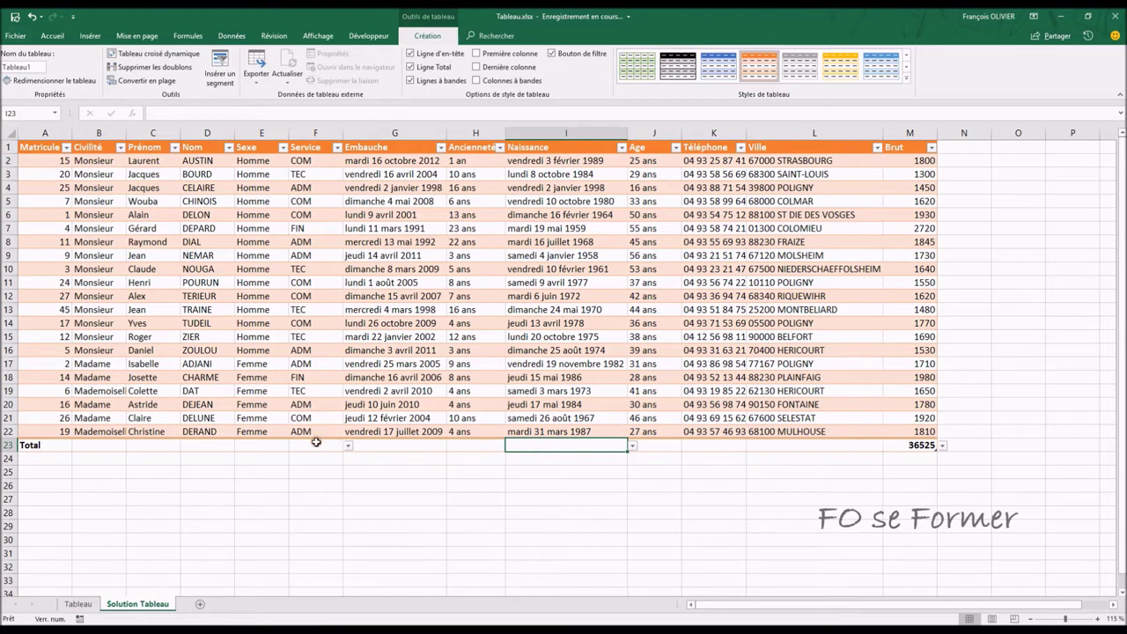
pyautogui.click(632, 446)
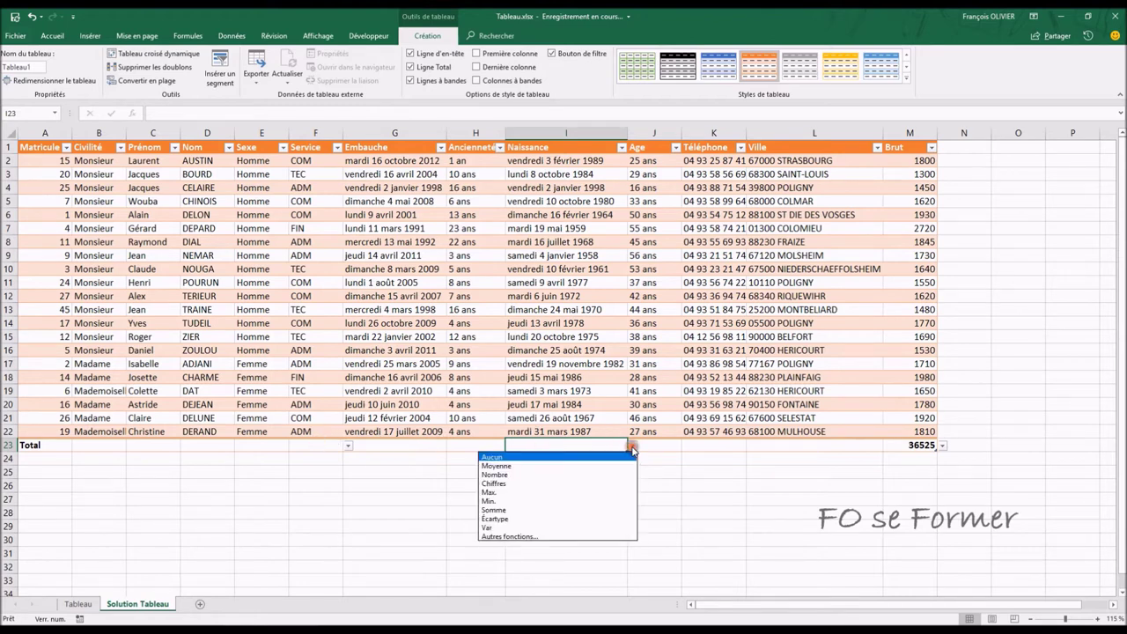
pyautogui.click(632, 448)
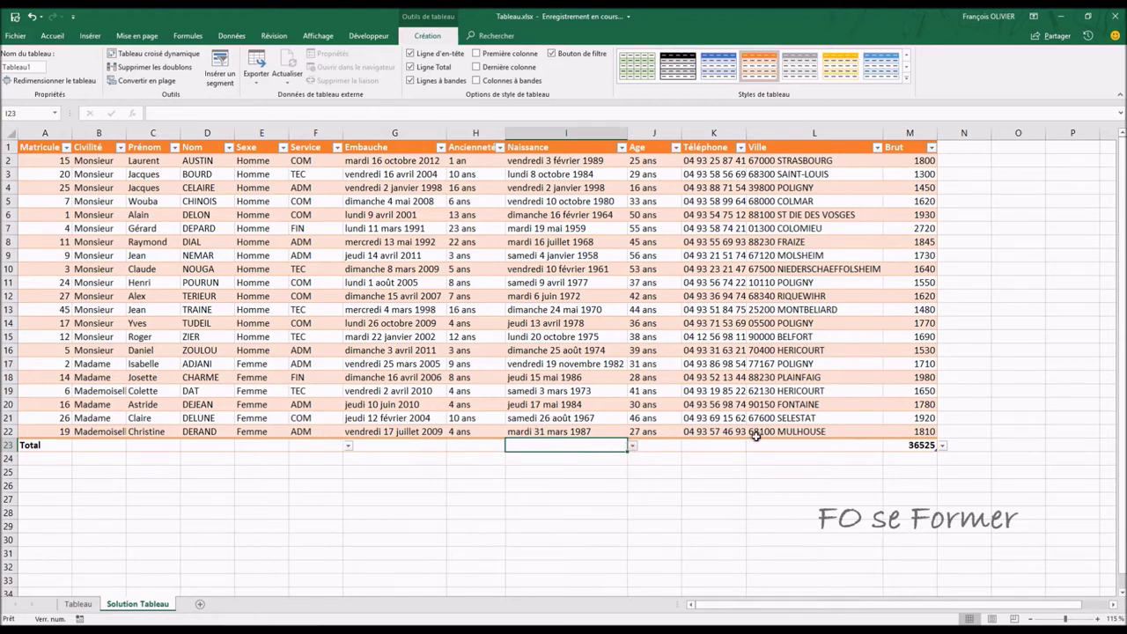
pyautogui.click(511, 325)
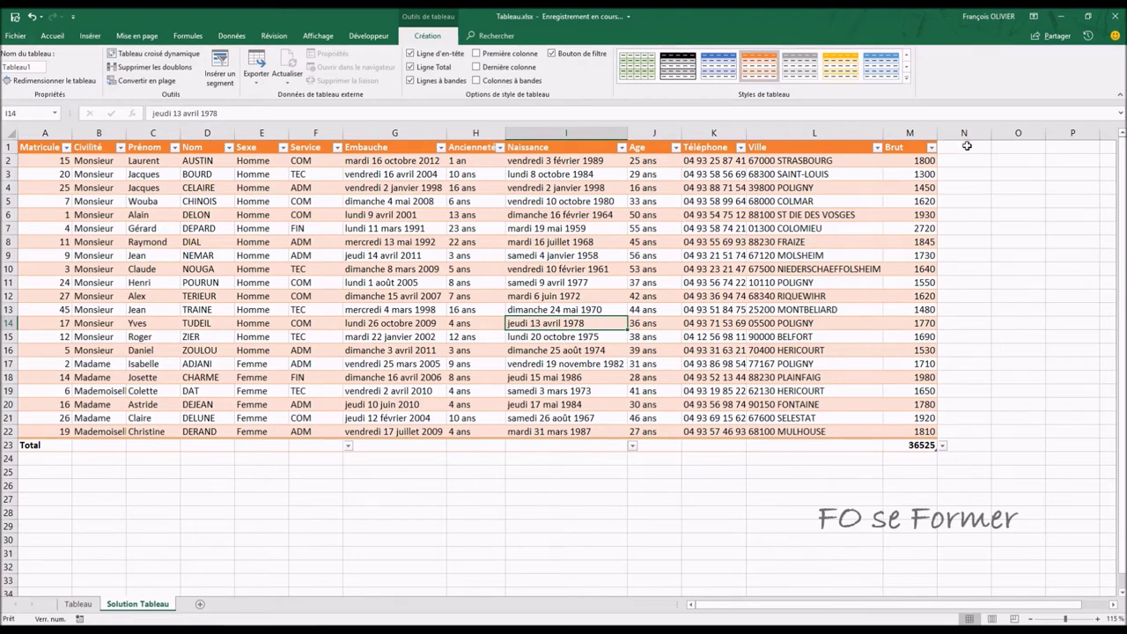
pyautogui.click(966, 146)
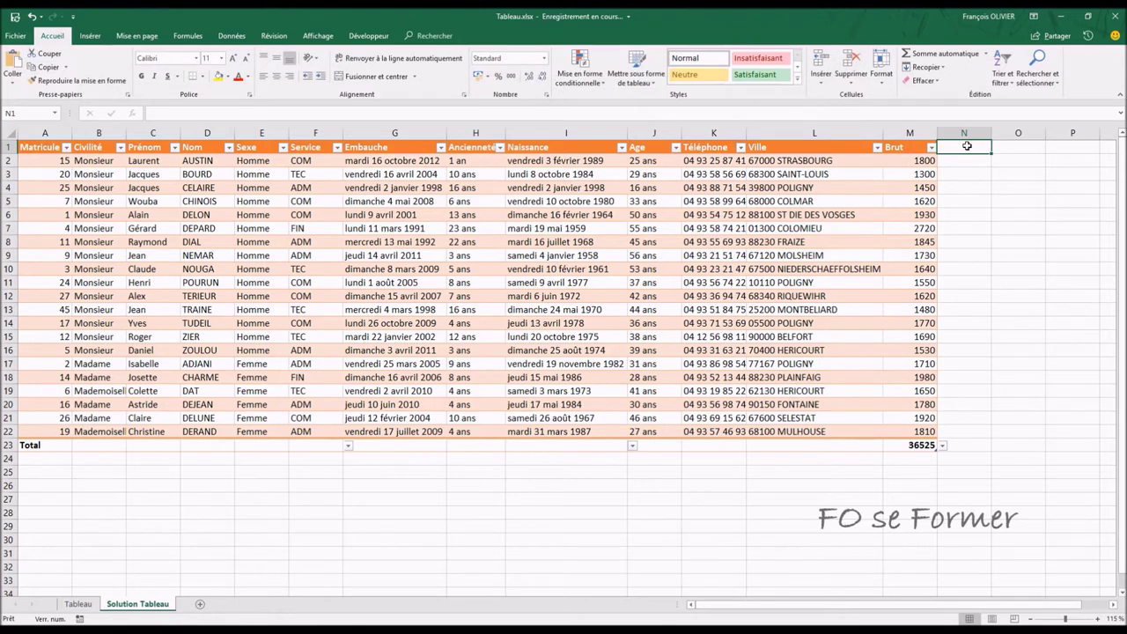
pyautogui.write('Net')
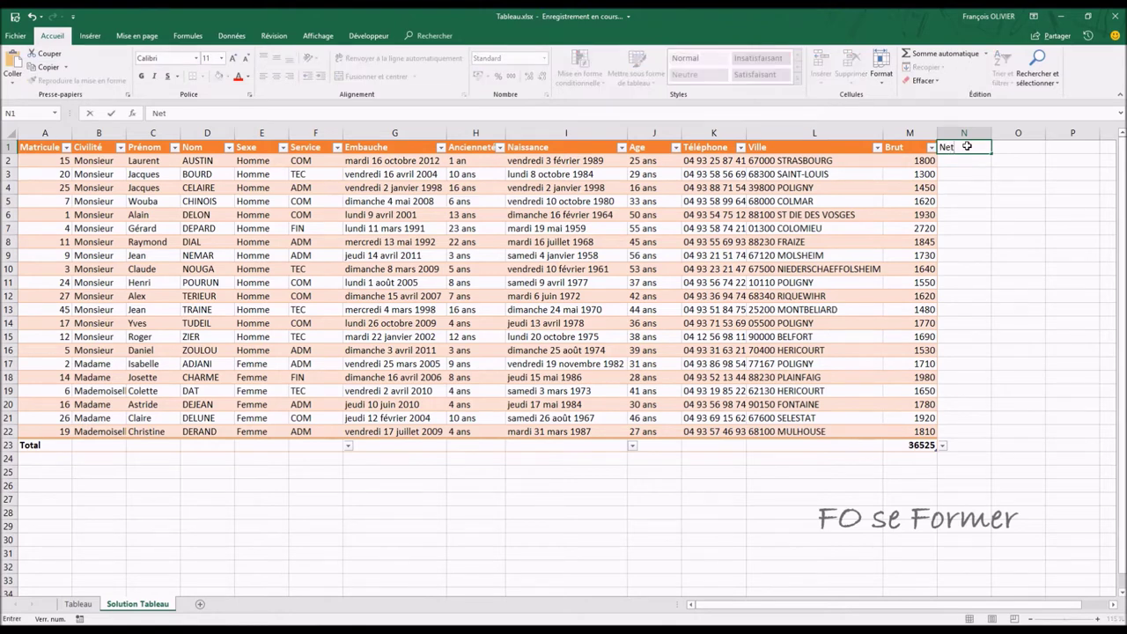
pyautogui.press('Return')
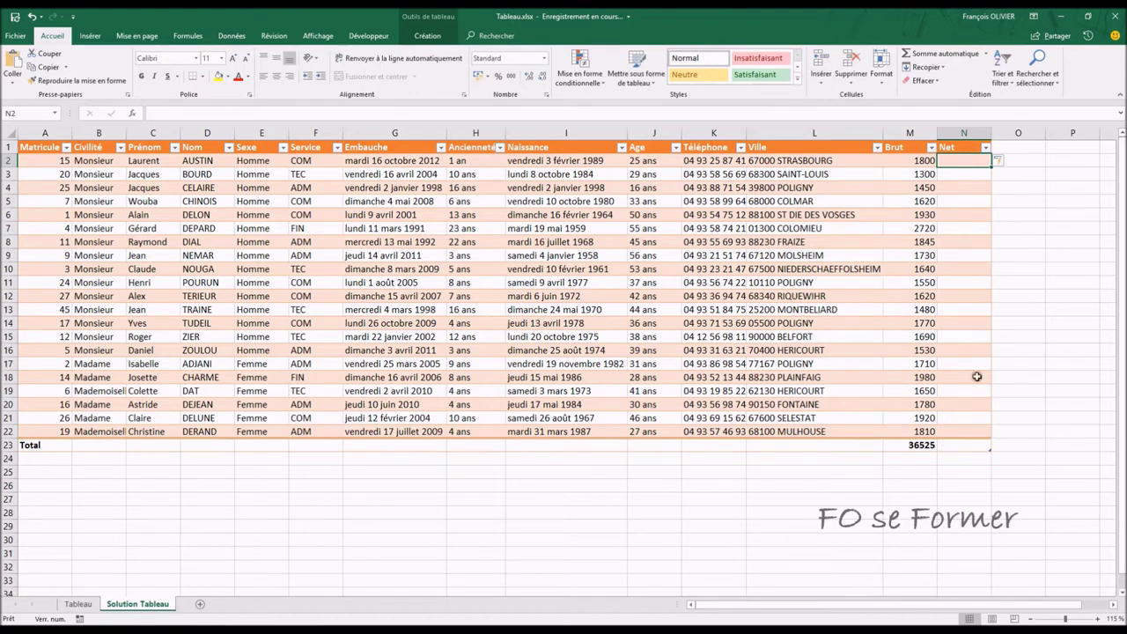
pyautogui.write('=')
pyautogui.click(913, 161)
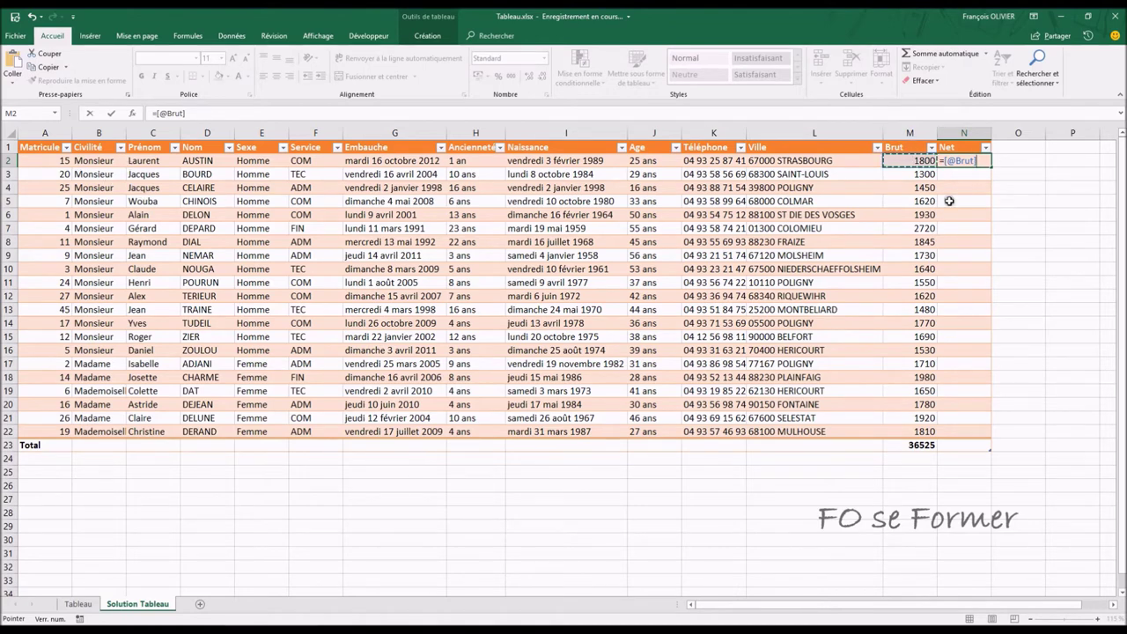
pyautogui.write('*0,')
pyautogui.write('75')
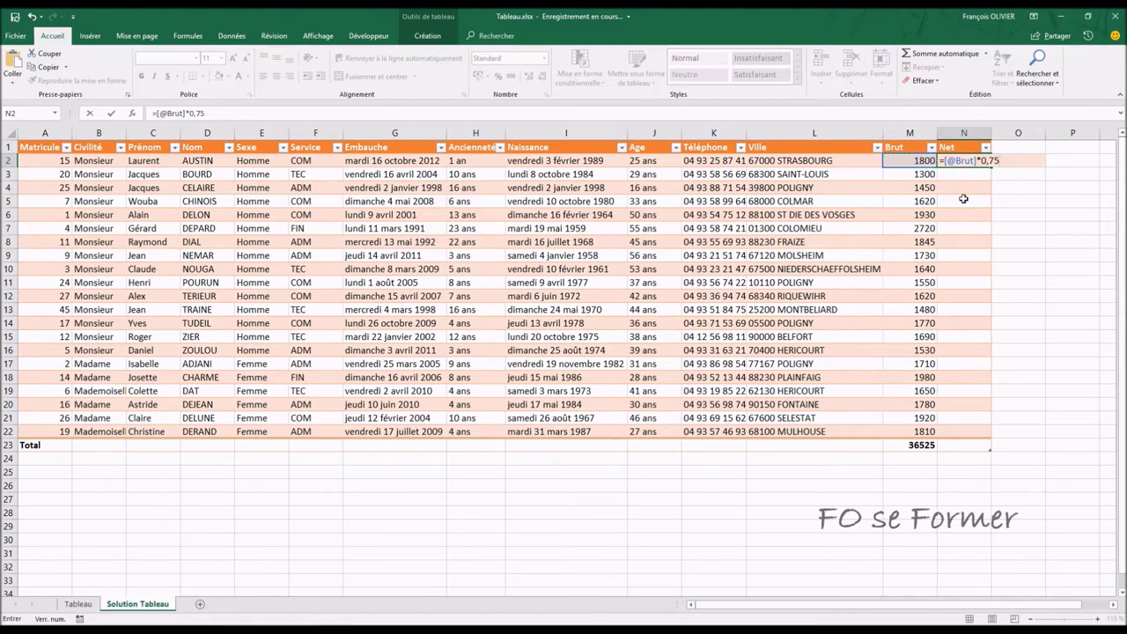
pyautogui.press('Return')
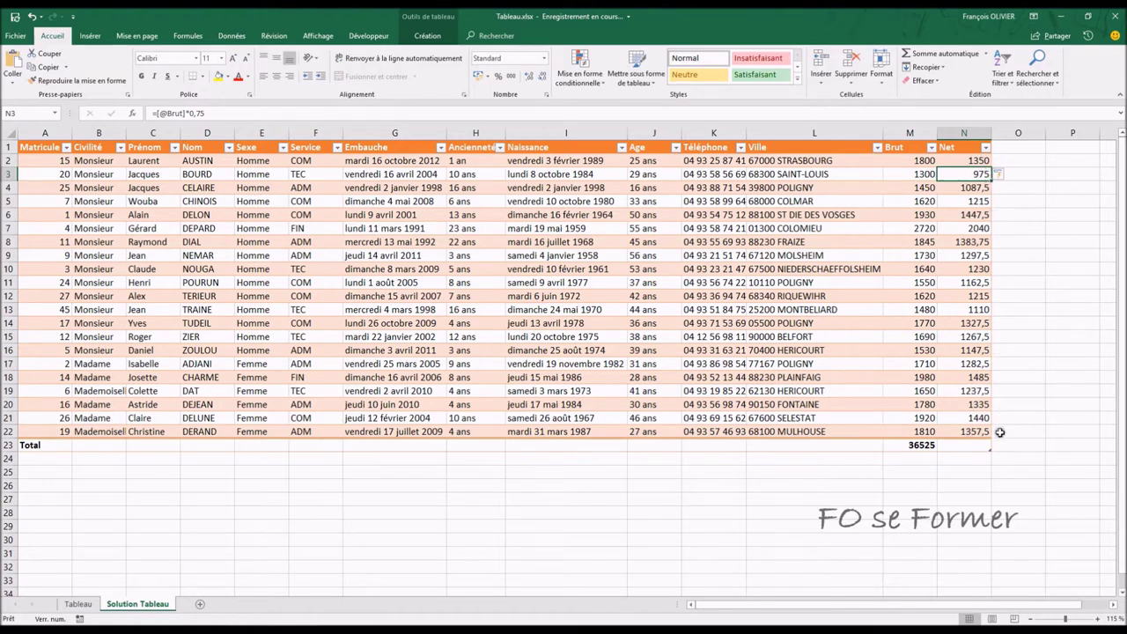
# - Set the Net total cell to Moyenne (1304,4643) and check the Brut total's SOUS.TOTAL formula
pyautogui.click(957, 447)
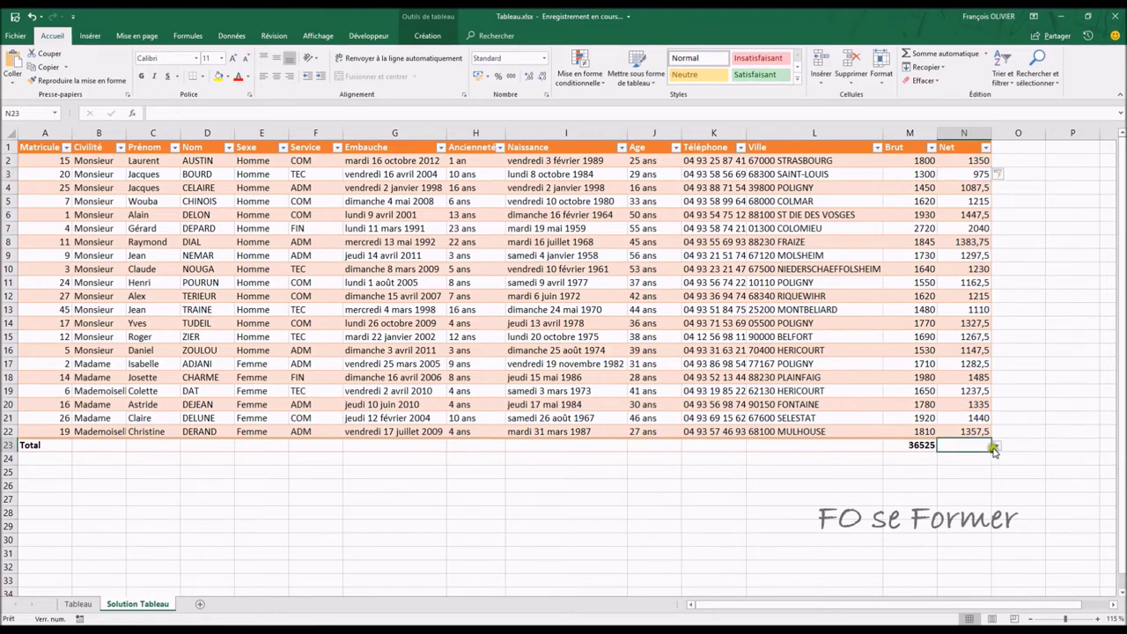
pyautogui.click(993, 447)
pyautogui.click(989, 464)
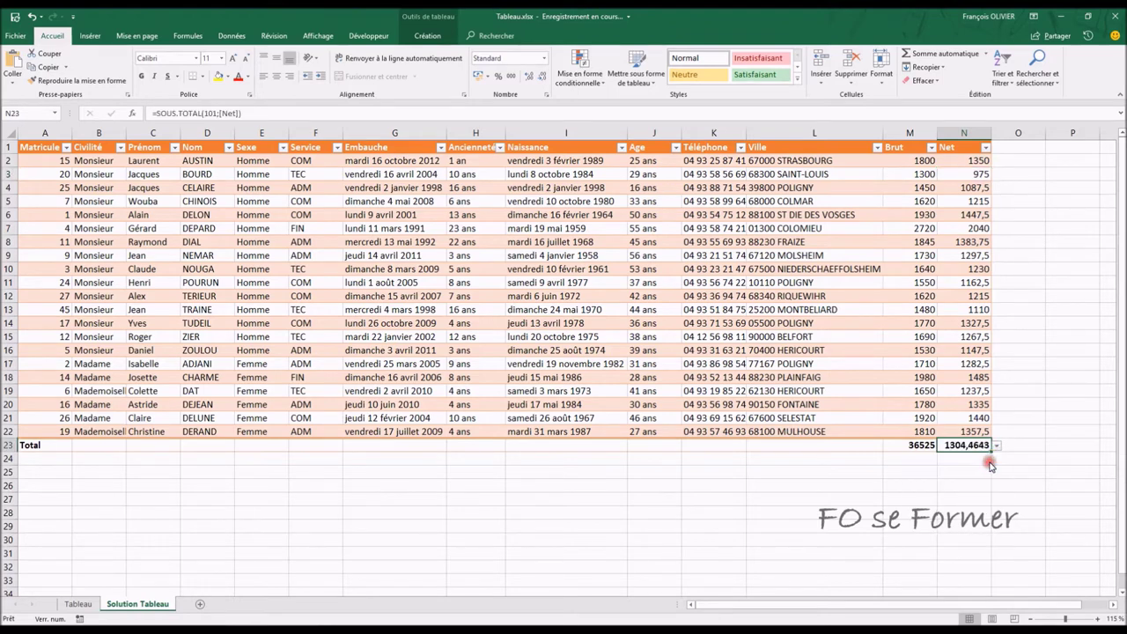
pyautogui.click(921, 451)
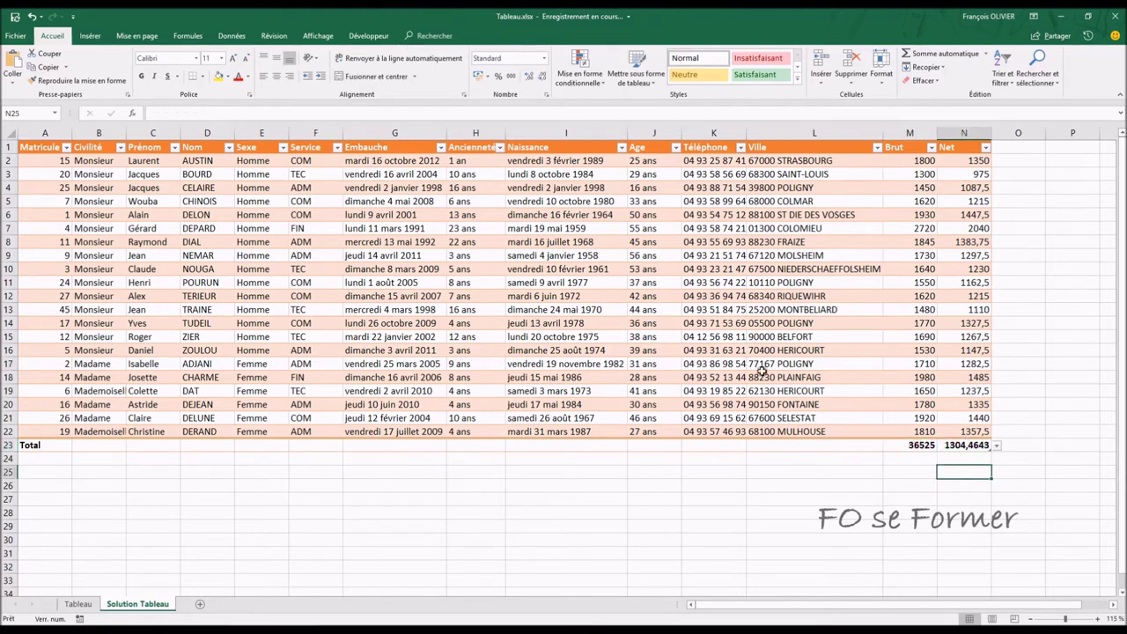
pyautogui.click(655, 325)
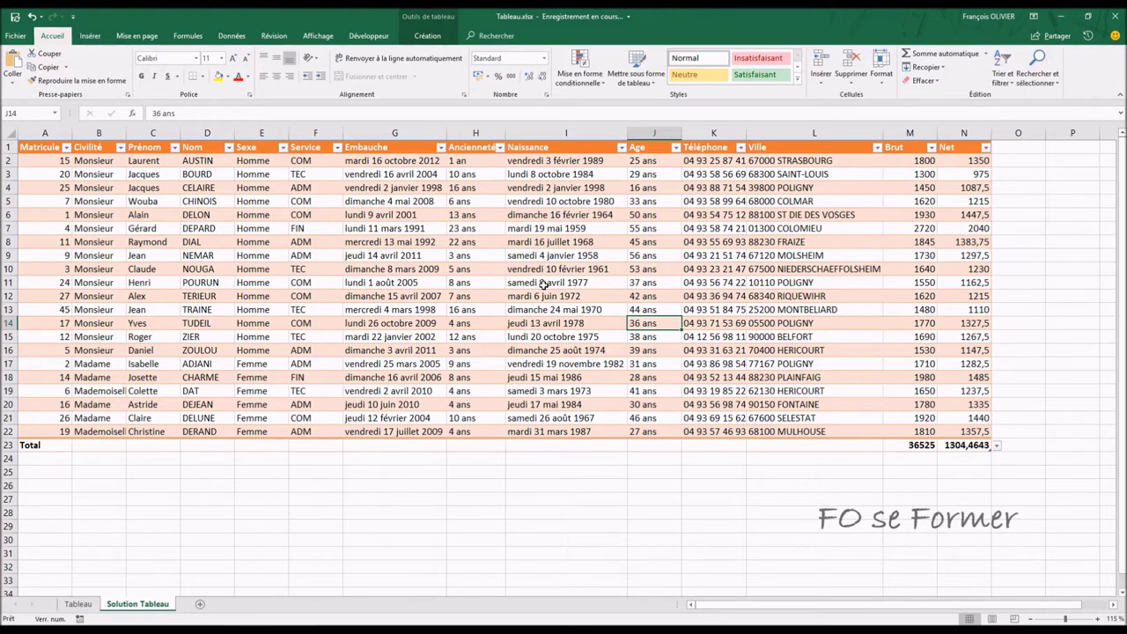
pyautogui.scroll(-3, 544, 284)
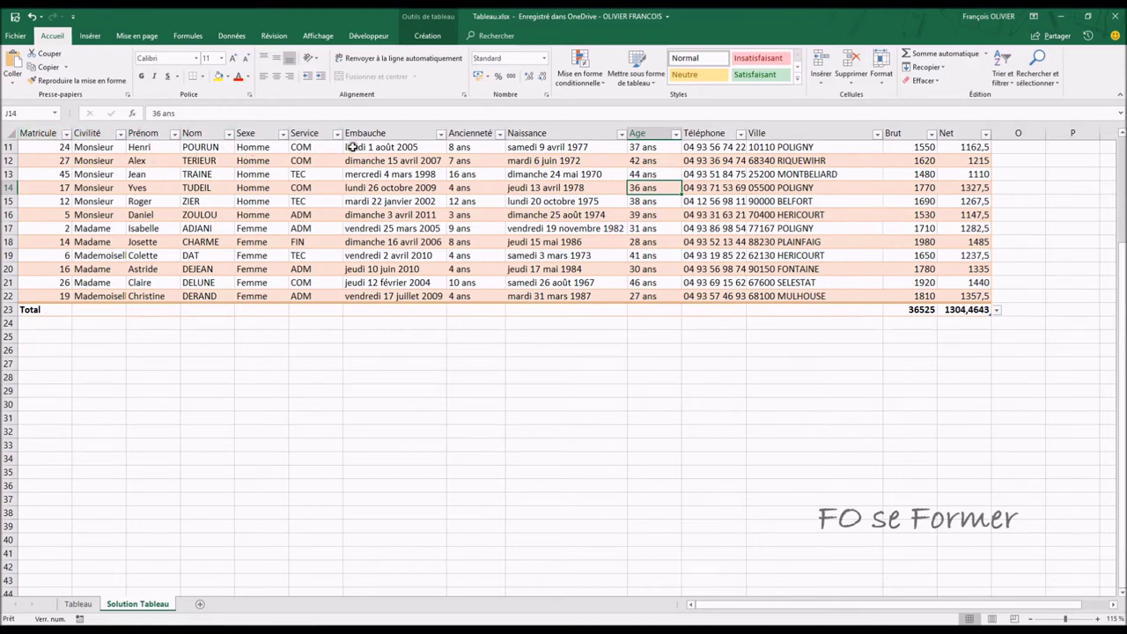
pyautogui.click(67, 134)
pyautogui.click(67, 134)
pyautogui.click(577, 379)
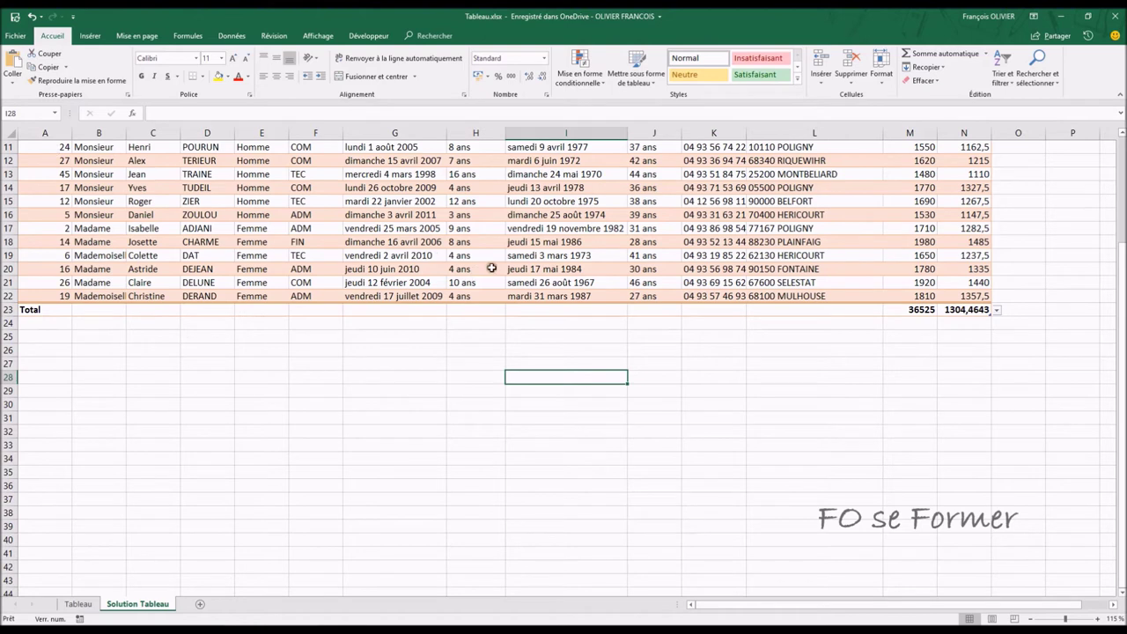
pyautogui.click(532, 215)
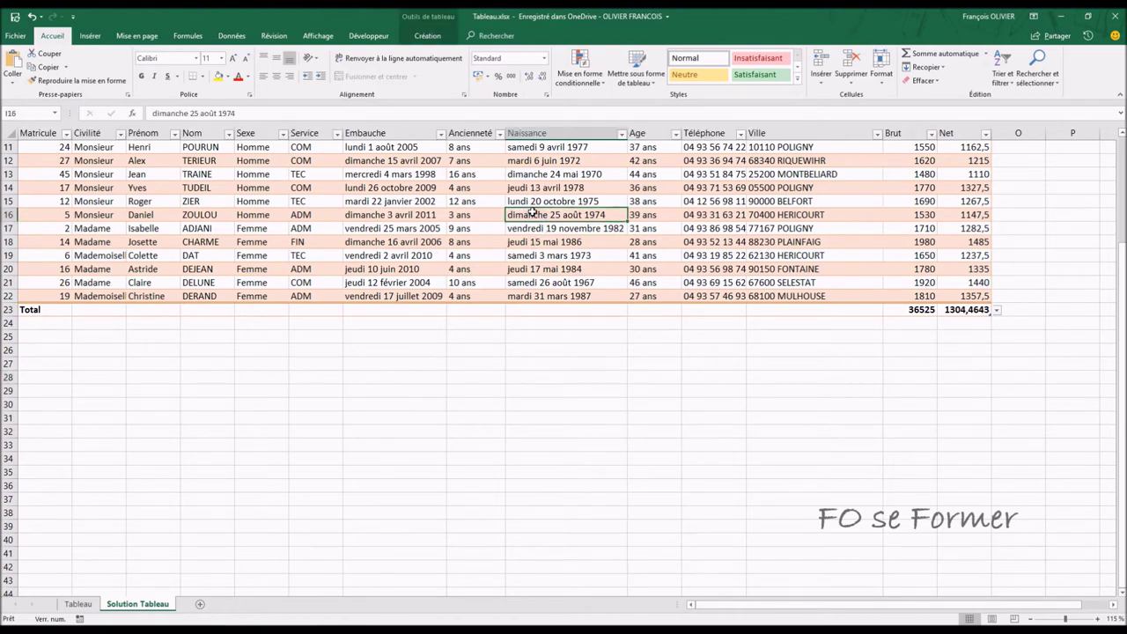
pyautogui.scroll(4, 532, 212)
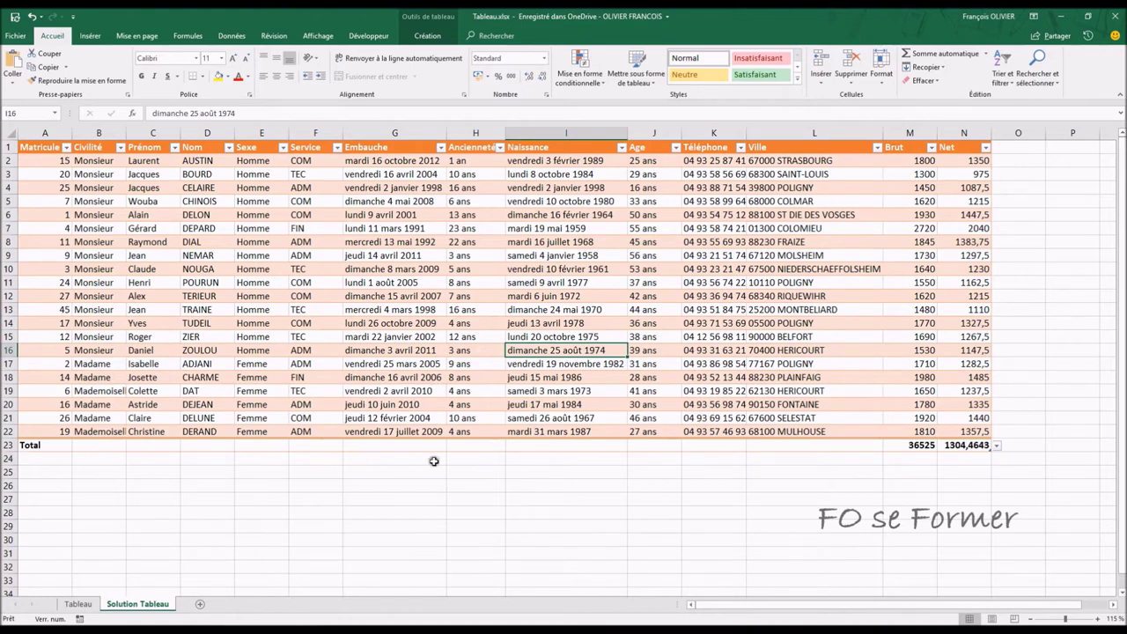
pyautogui.click(428, 36)
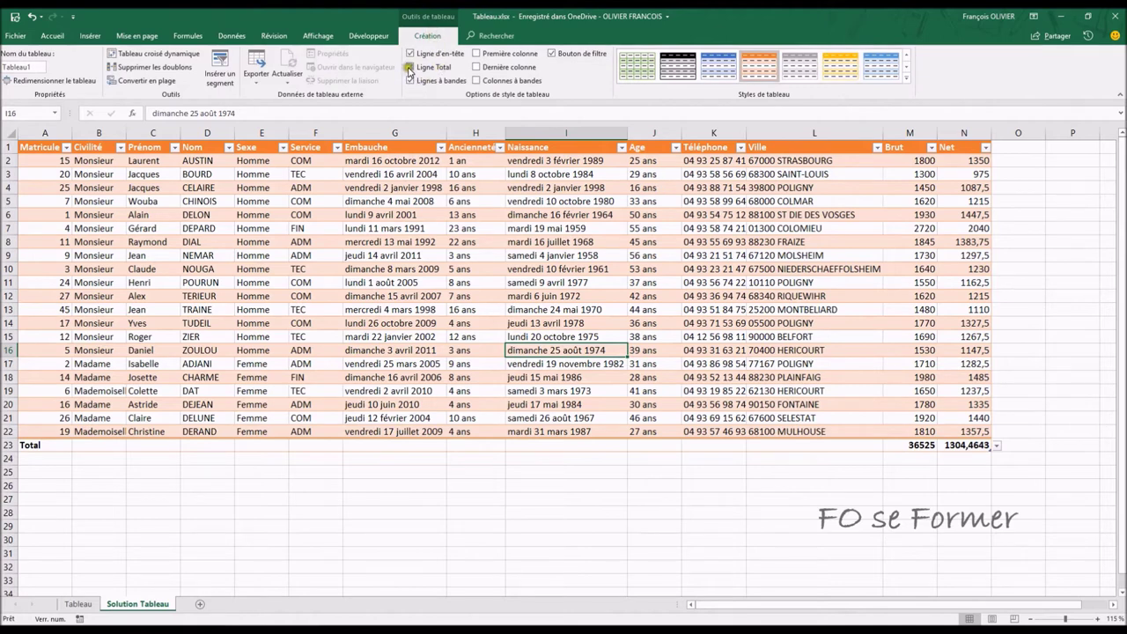
pyautogui.click(409, 68)
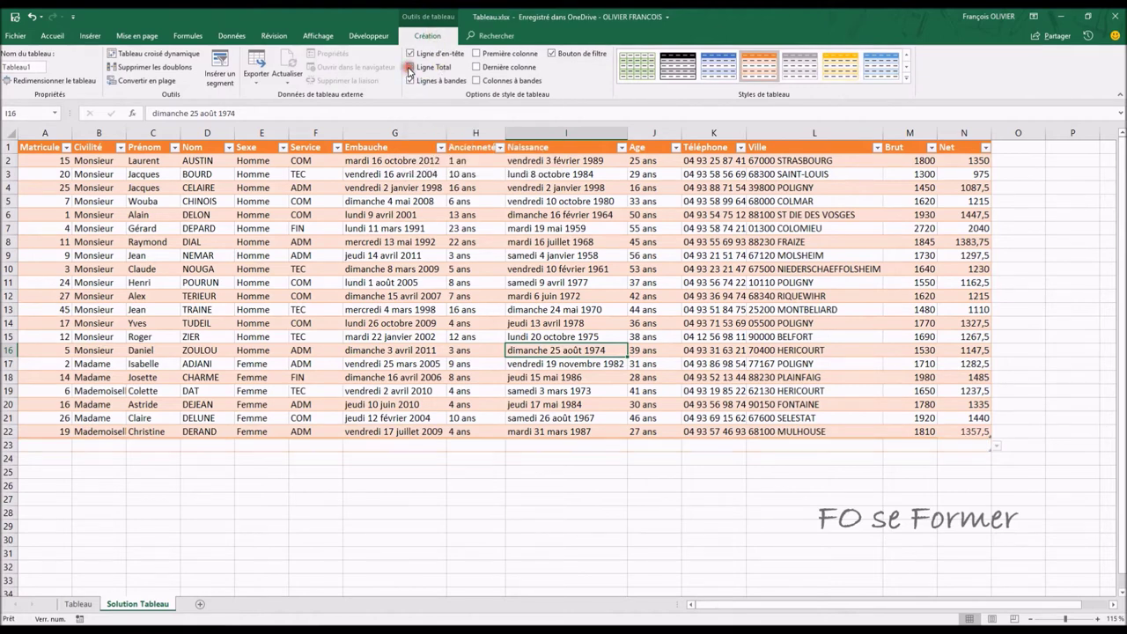
pyautogui.click(55, 447)
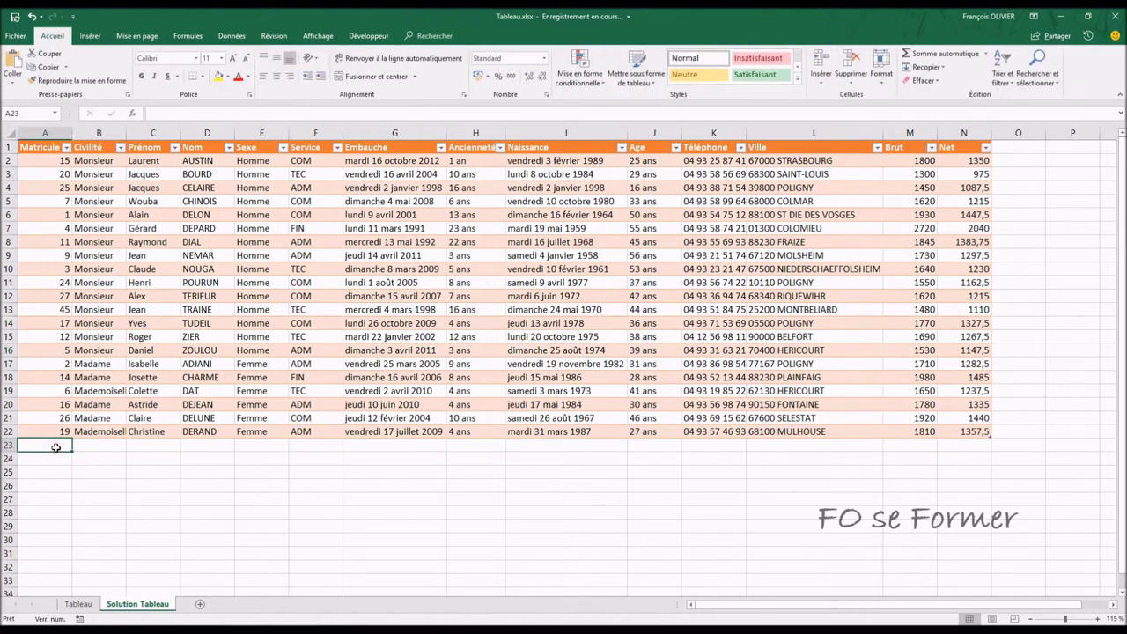
pyautogui.write('47')
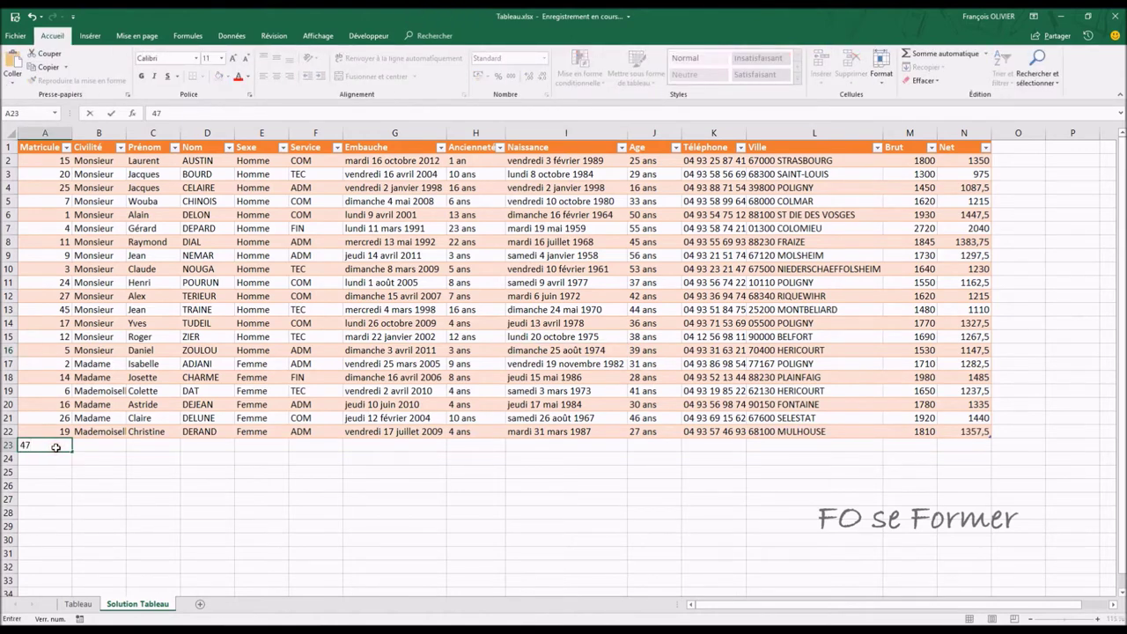
pyautogui.press('Tab')
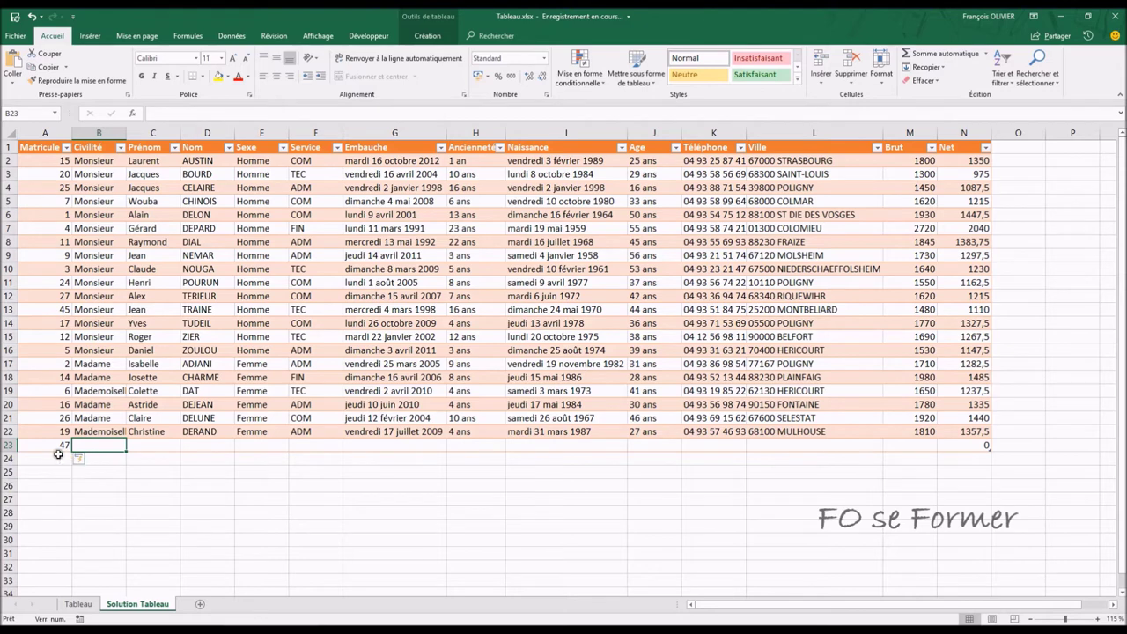
pyautogui.click(895, 446)
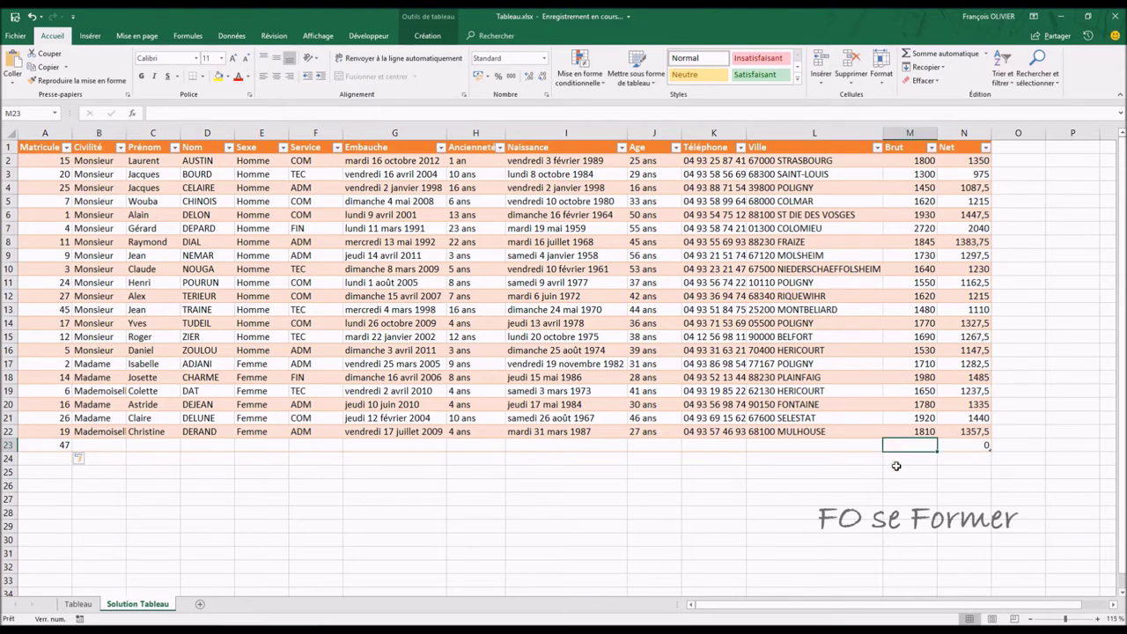
pyautogui.write('2000')
pyautogui.press('Return')
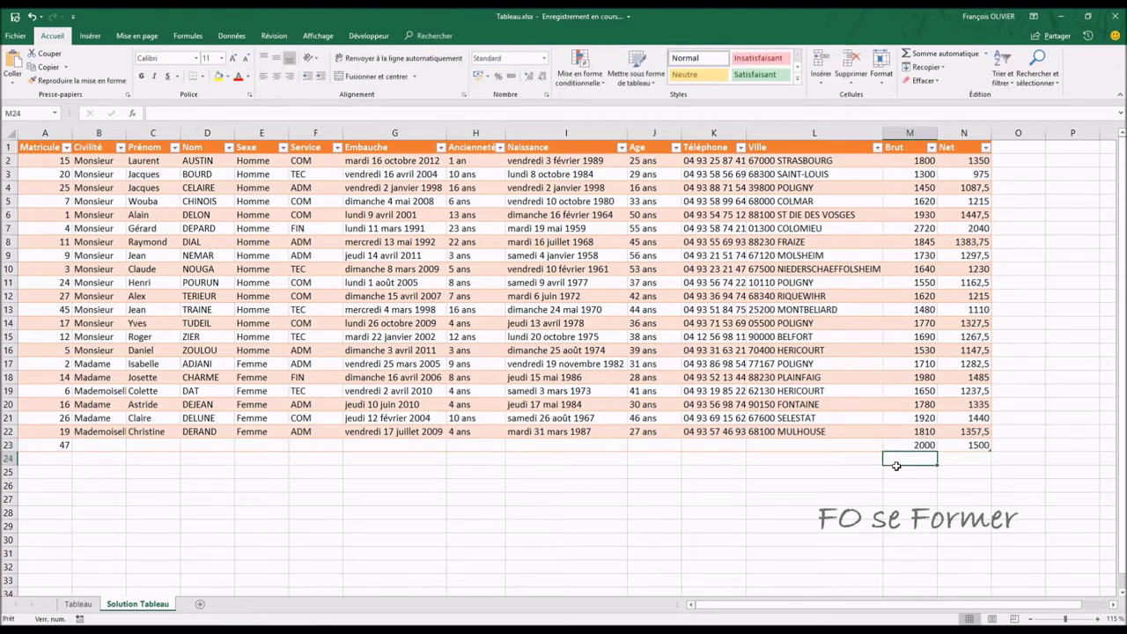
pyautogui.hotkey('ctrl', 'z')
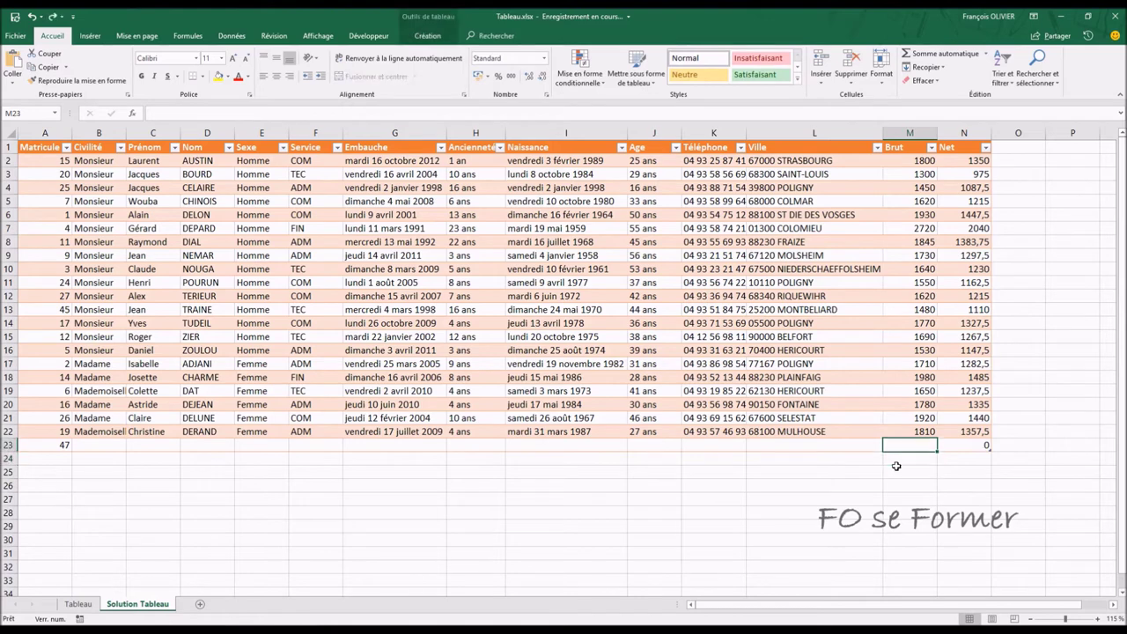
pyautogui.hotkey('ctrl', 'z')
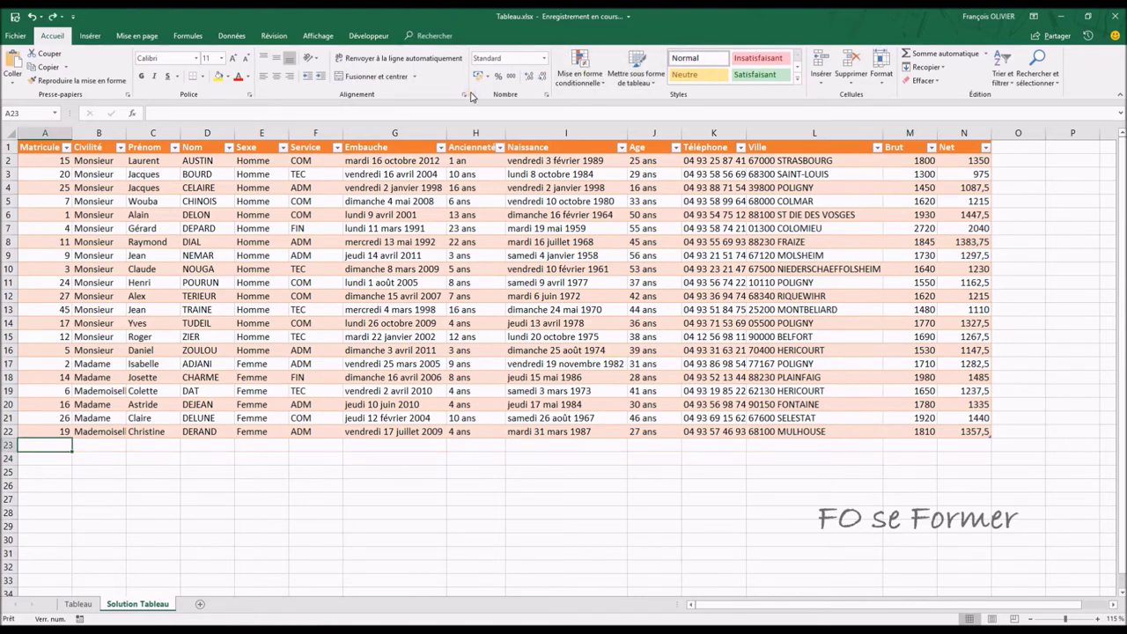
pyautogui.click(487, 259)
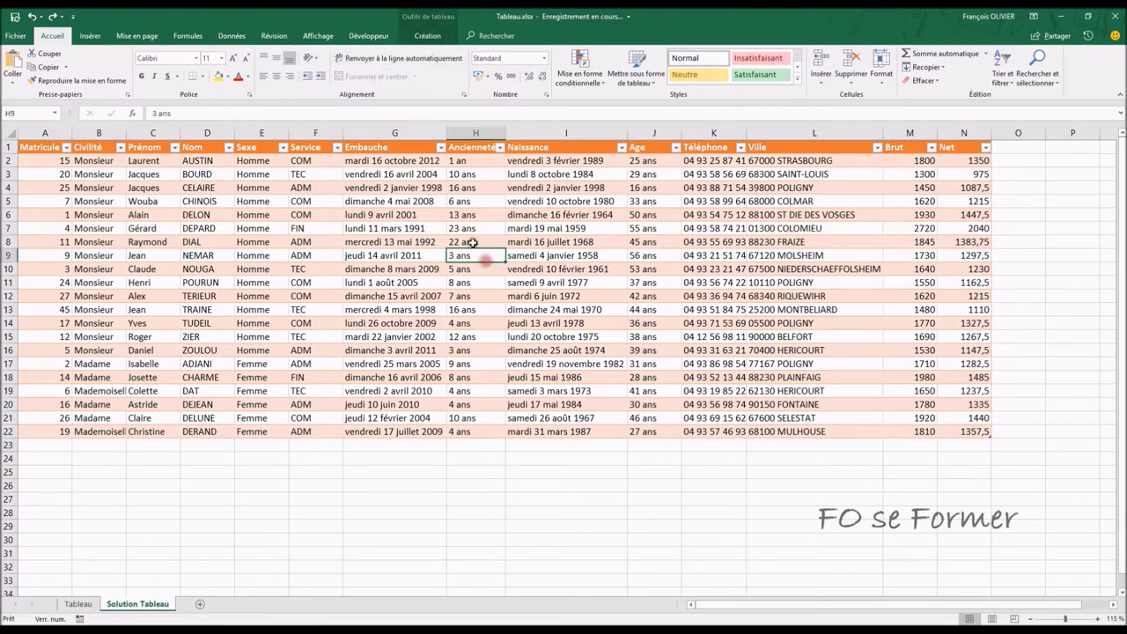
pyautogui.click(427, 36)
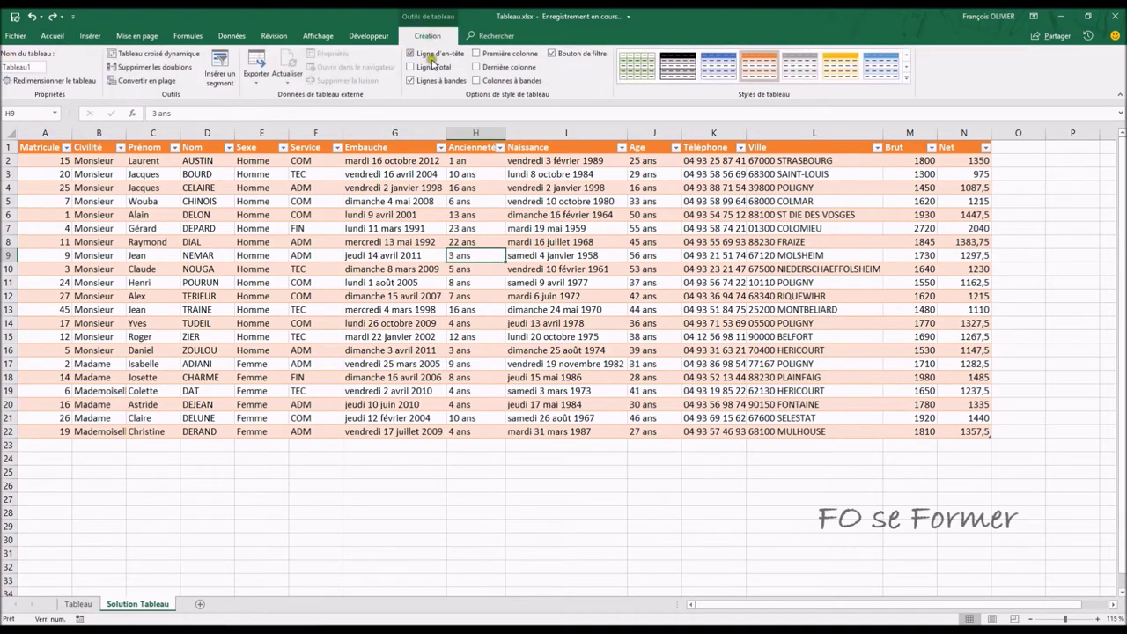
pyautogui.click(432, 68)
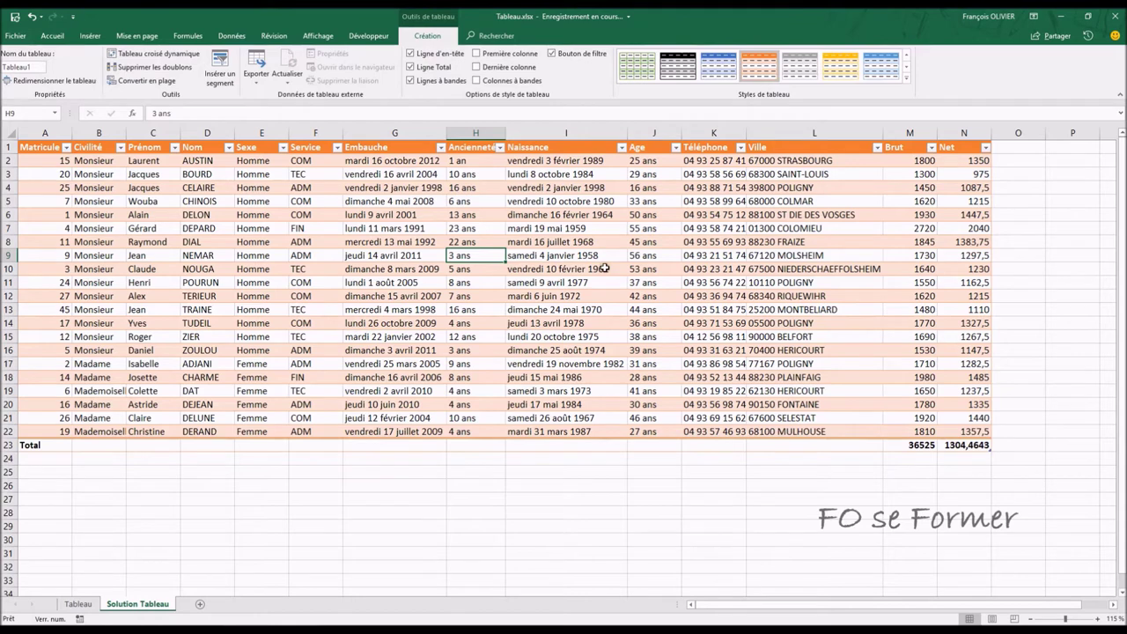
pyautogui.click(578, 256)
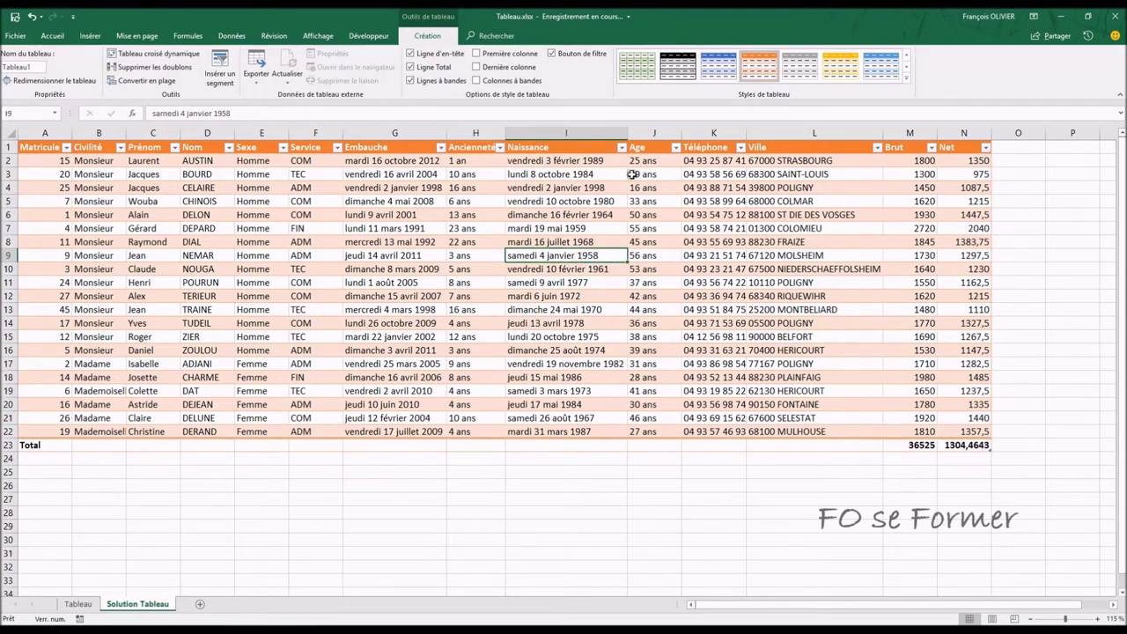
pyautogui.click(923, 282)
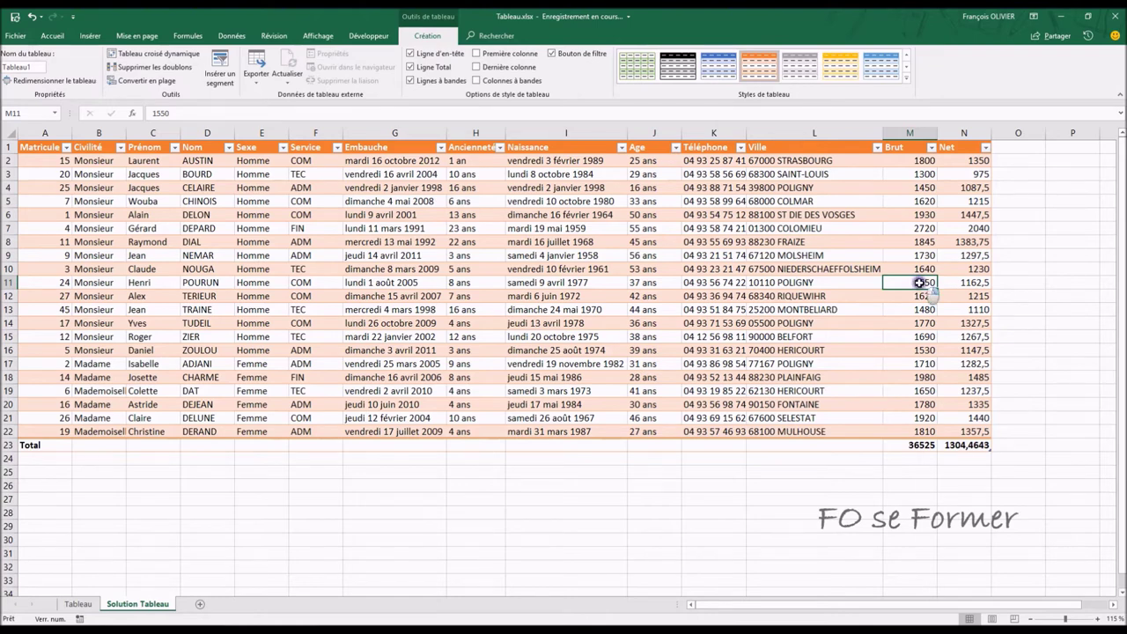
pyautogui.rightClick(920, 282)
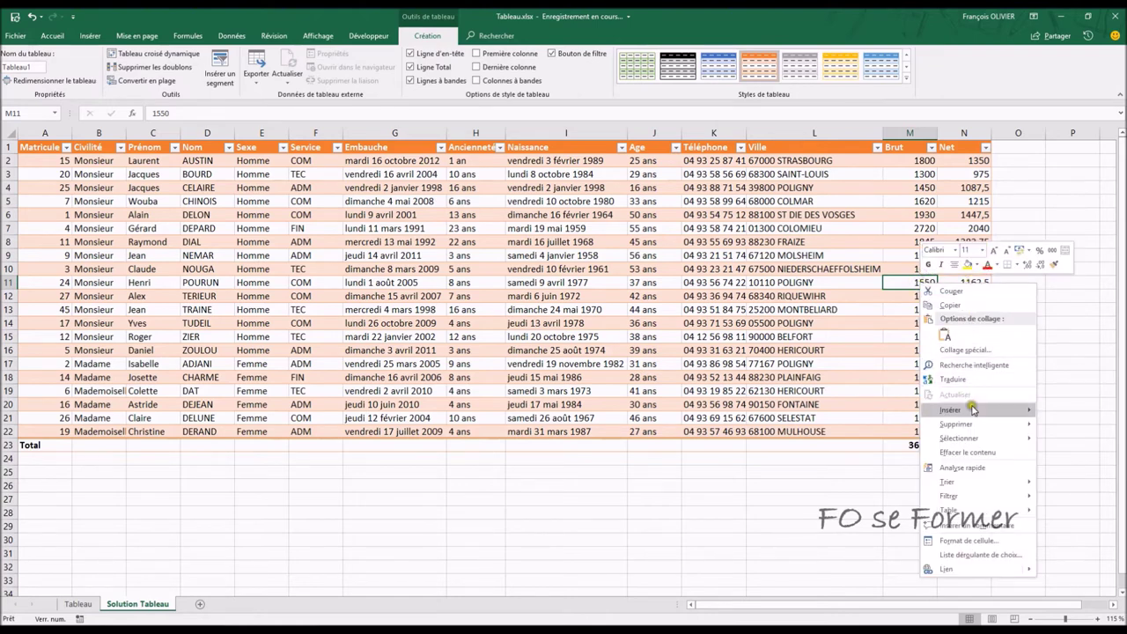
pyautogui.moveTo(960, 437)
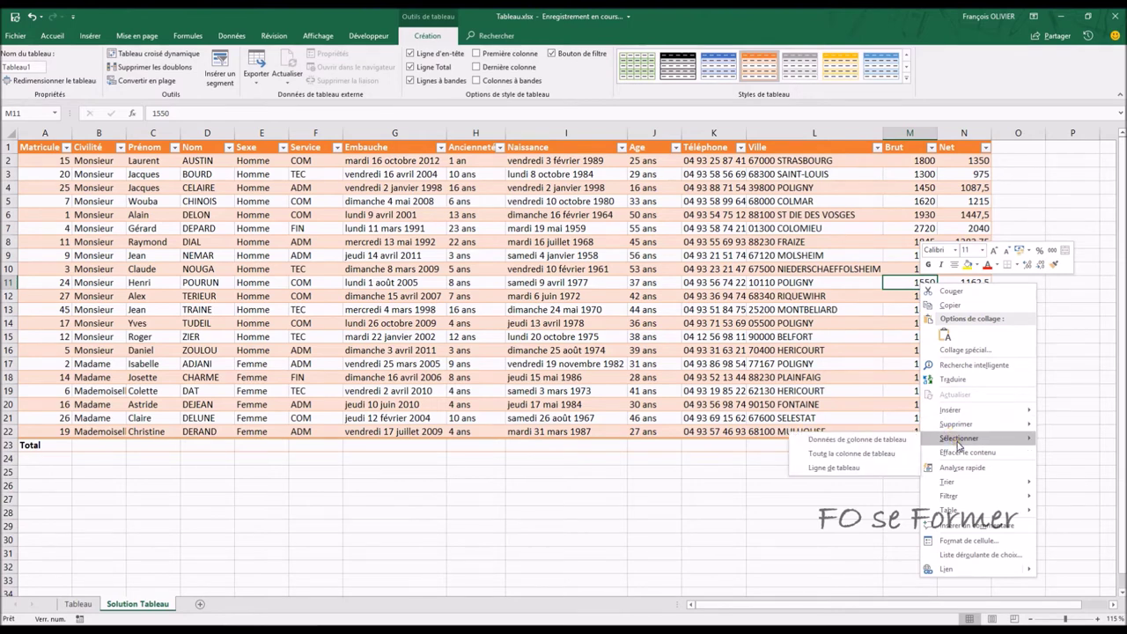
pyautogui.click(891, 447)
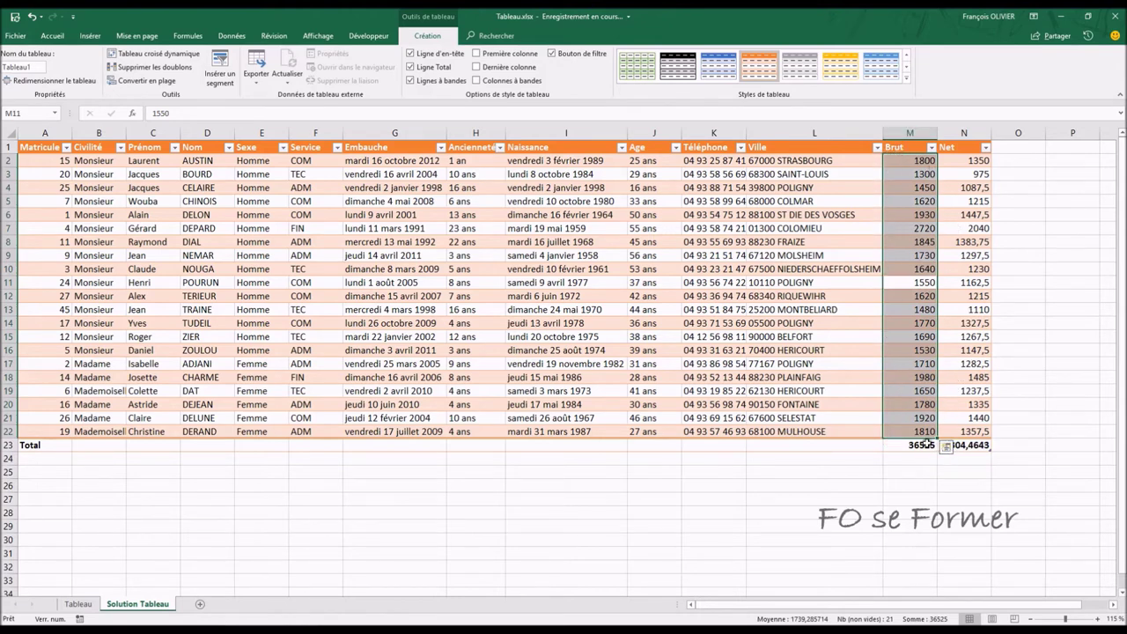
pyautogui.click(913, 270)
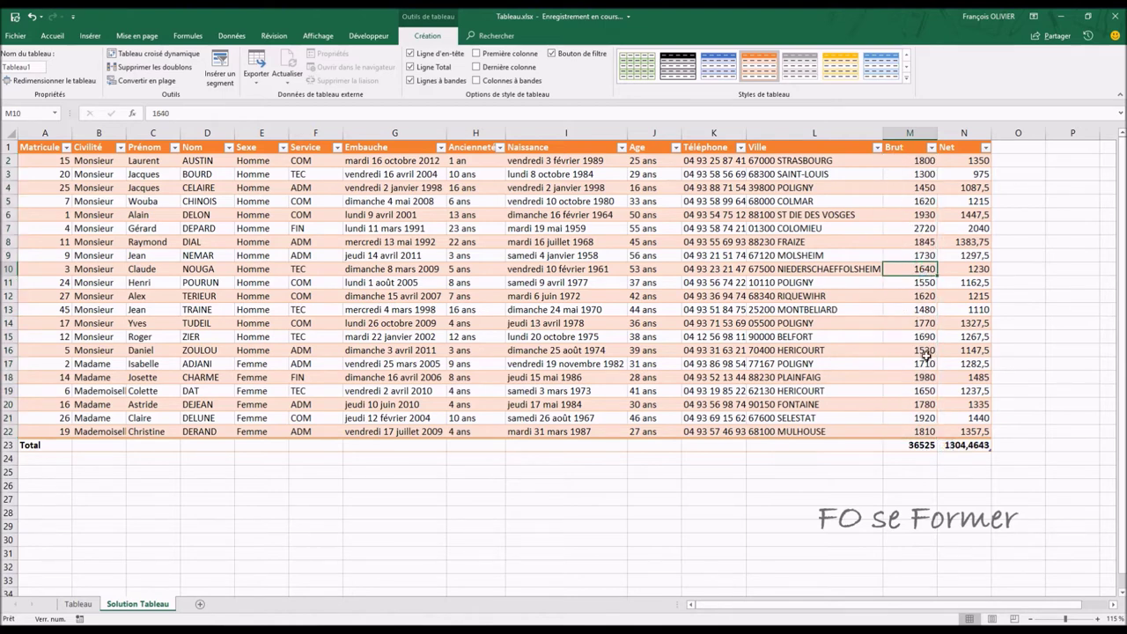
pyautogui.rightClick(915, 269)
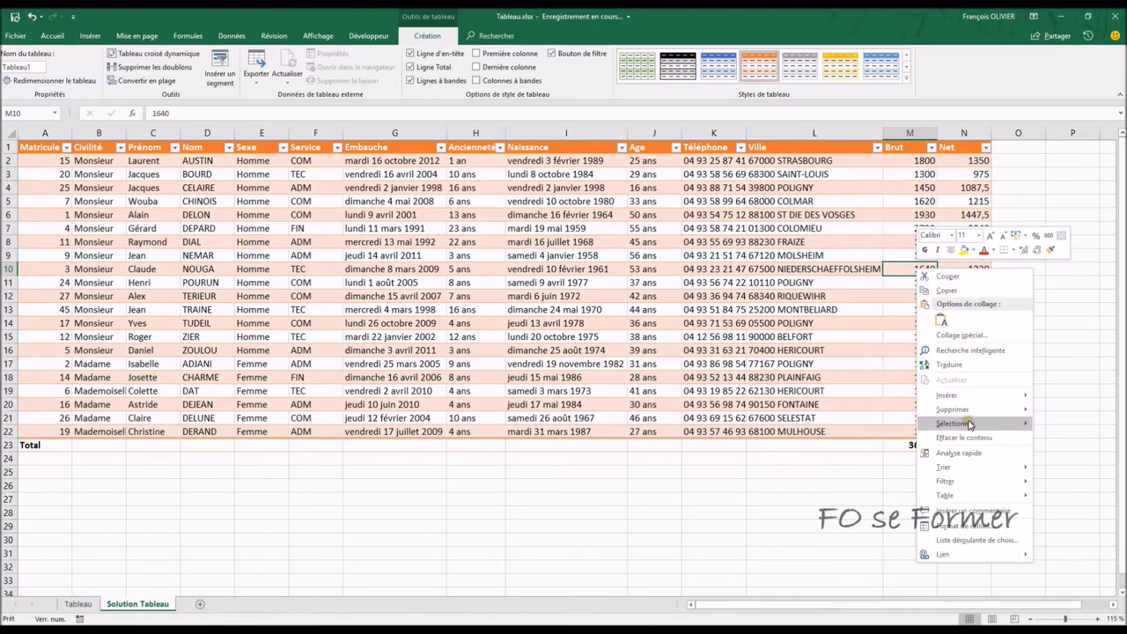
pyautogui.moveTo(955, 423)
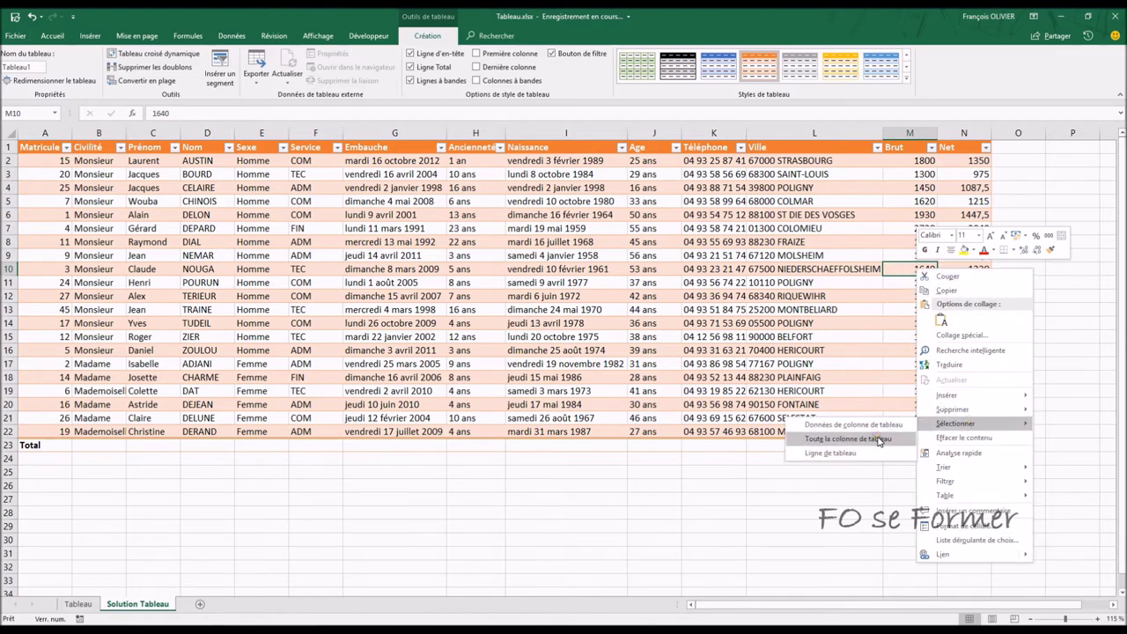
pyautogui.click(878, 440)
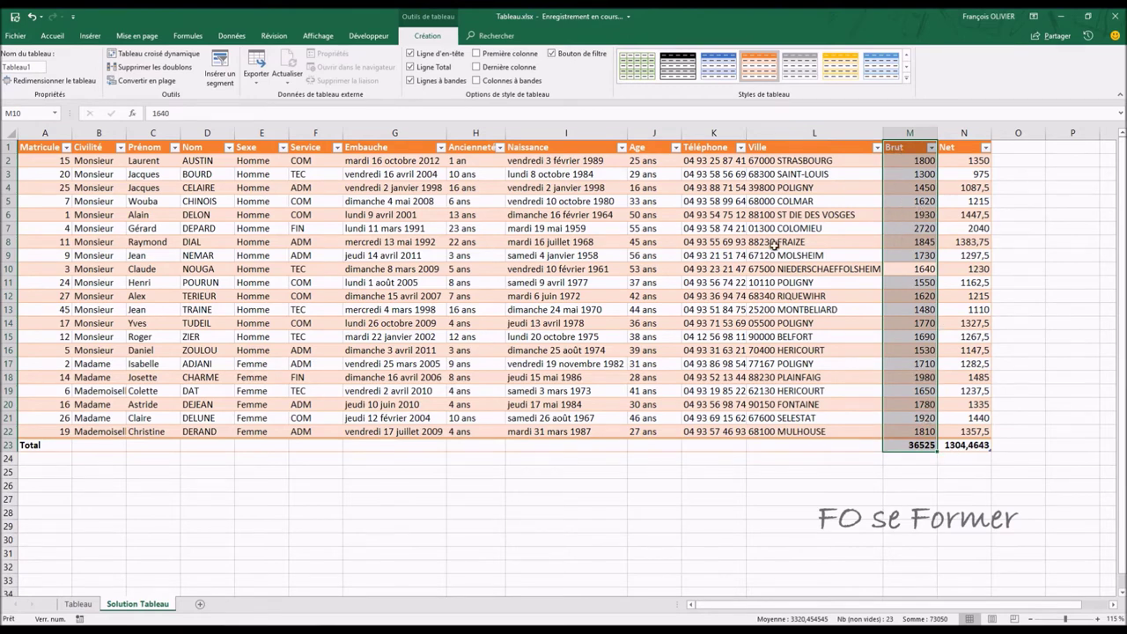
pyautogui.click(468, 281)
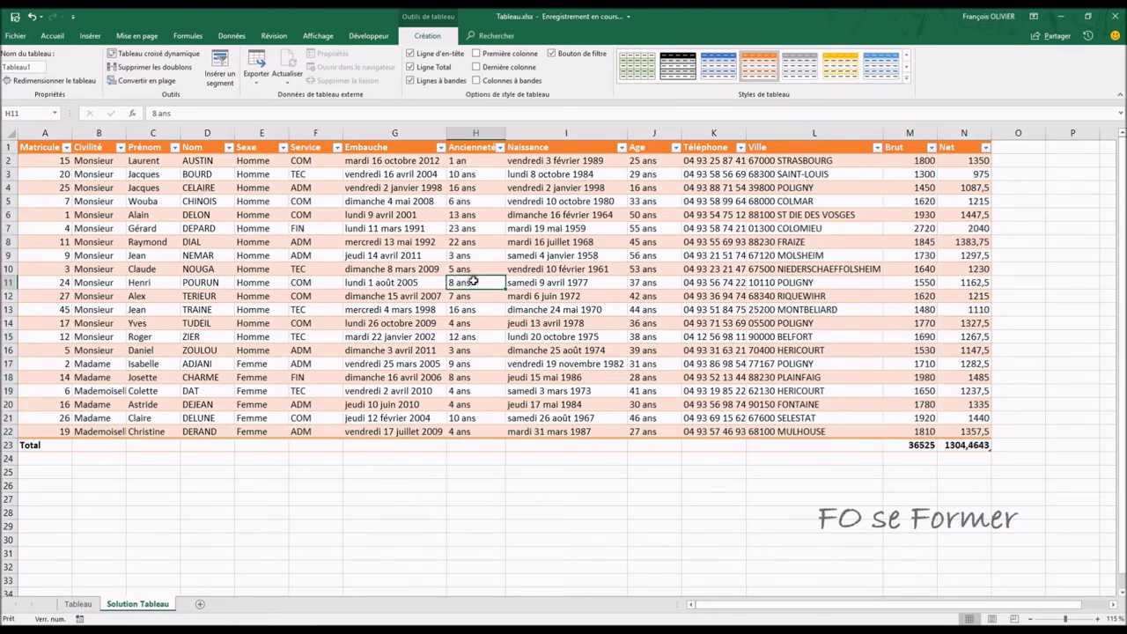
pyautogui.rightClick(474, 280)
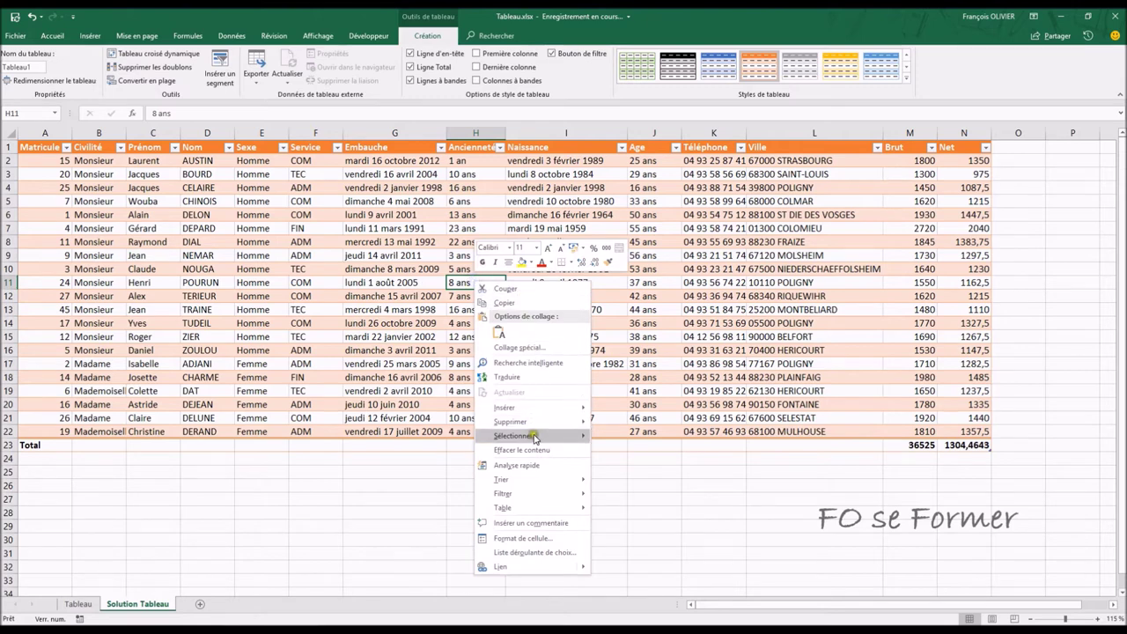
pyautogui.click(629, 465)
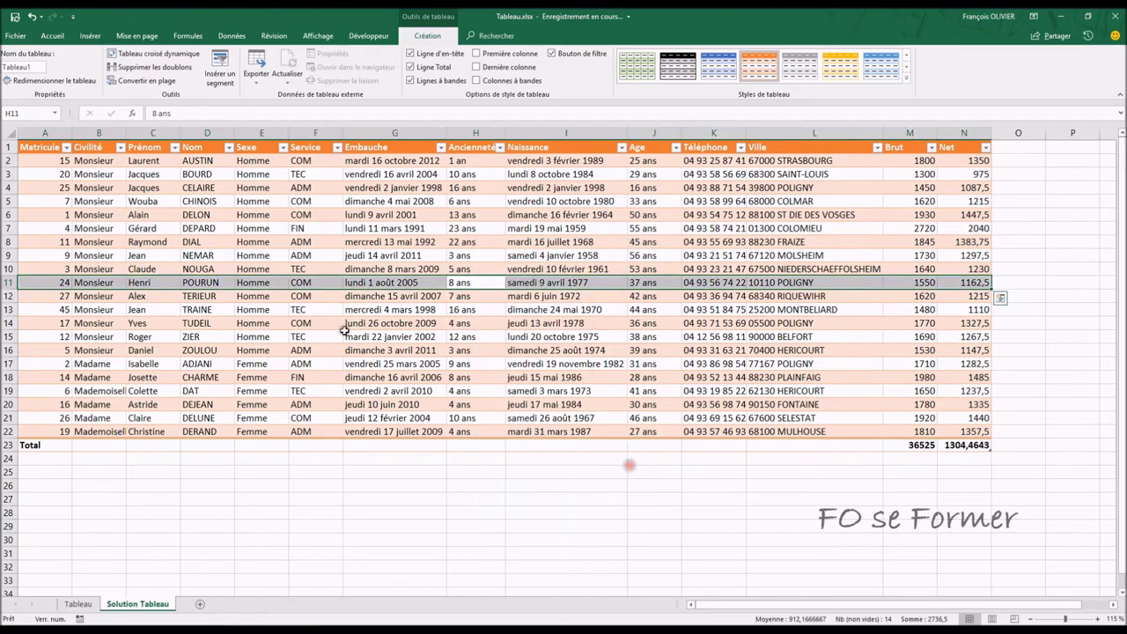
pyautogui.rightClick(486, 283)
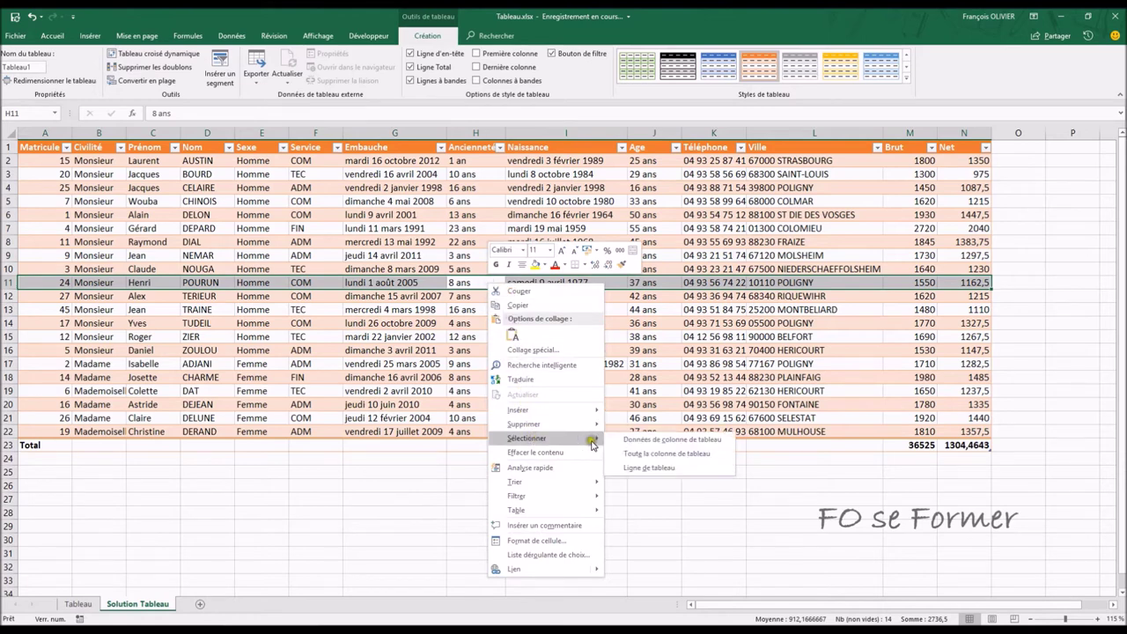
pyautogui.moveTo(528, 438)
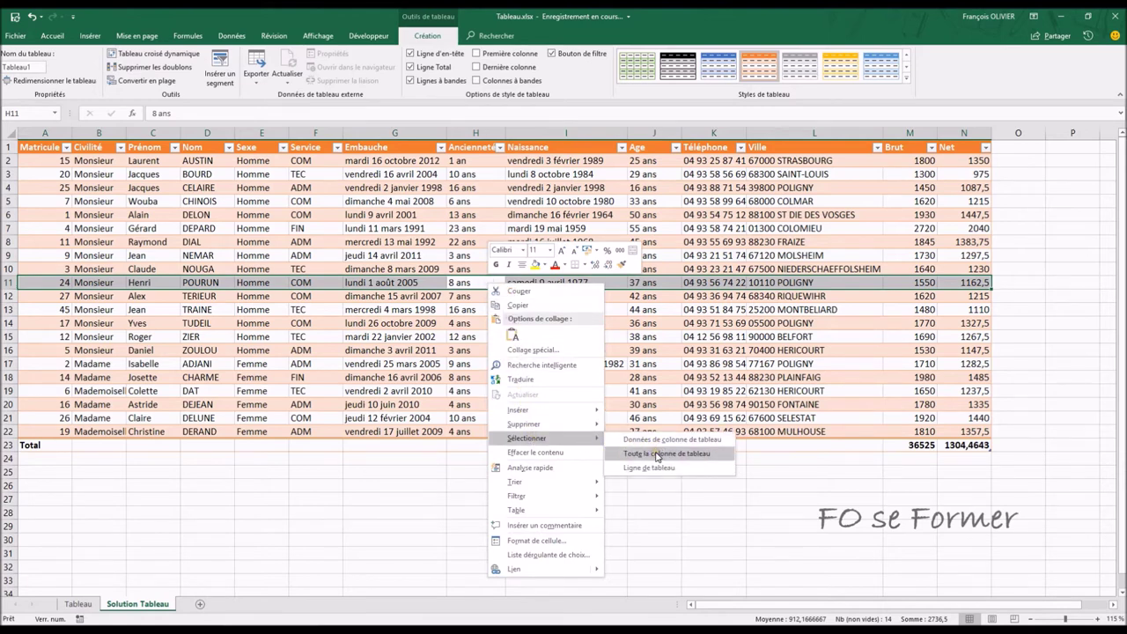
pyautogui.click(656, 453)
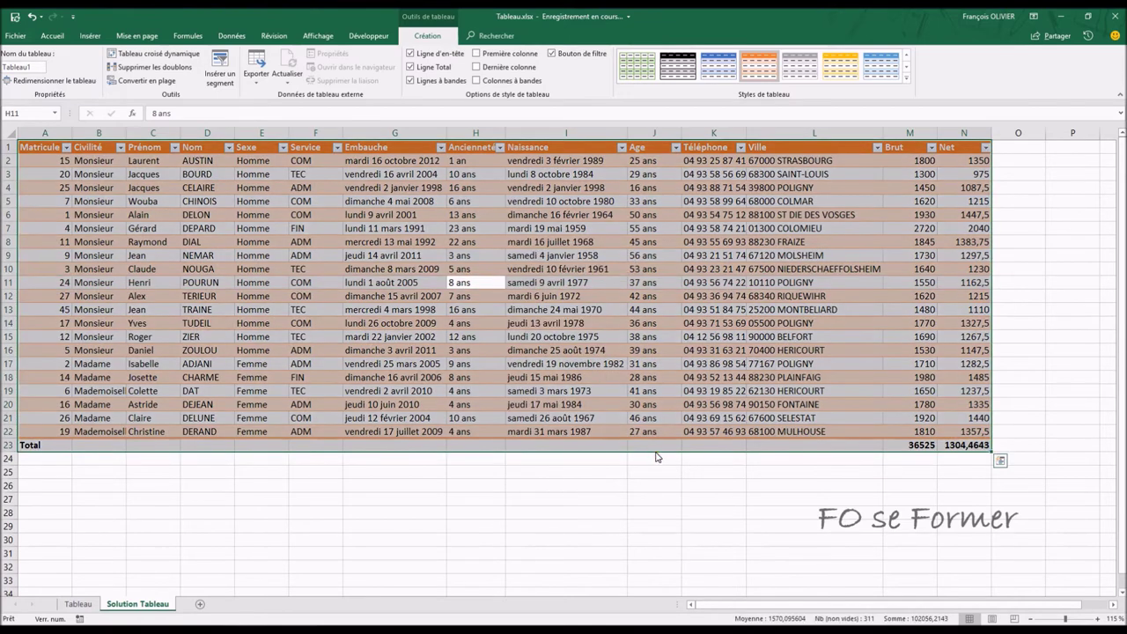
pyautogui.click(468, 282)
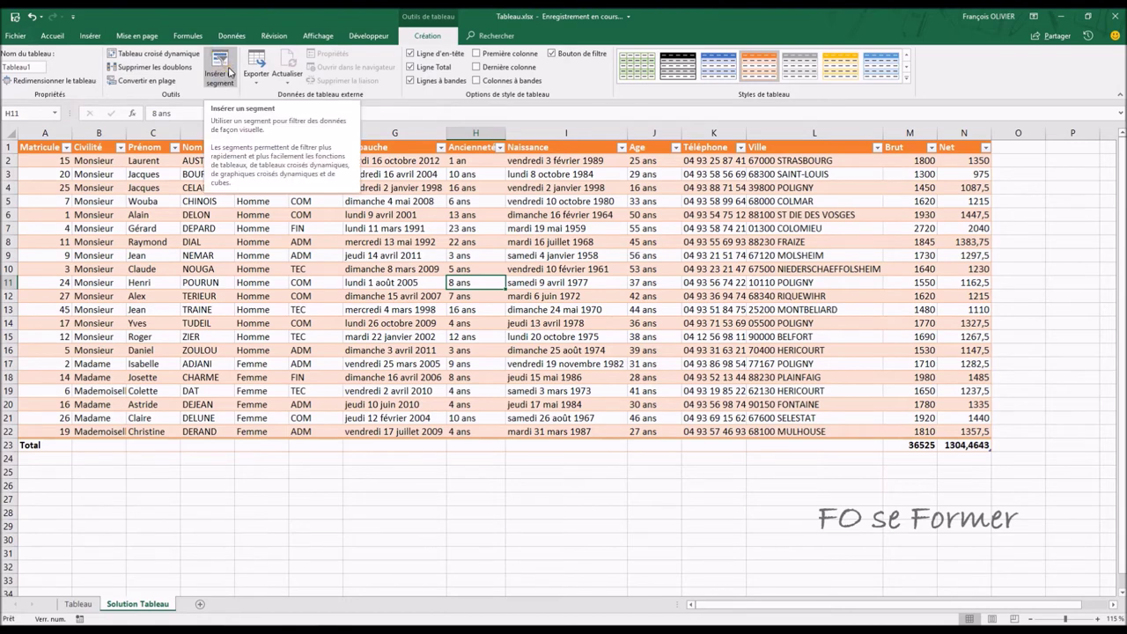
pyautogui.click(230, 72)
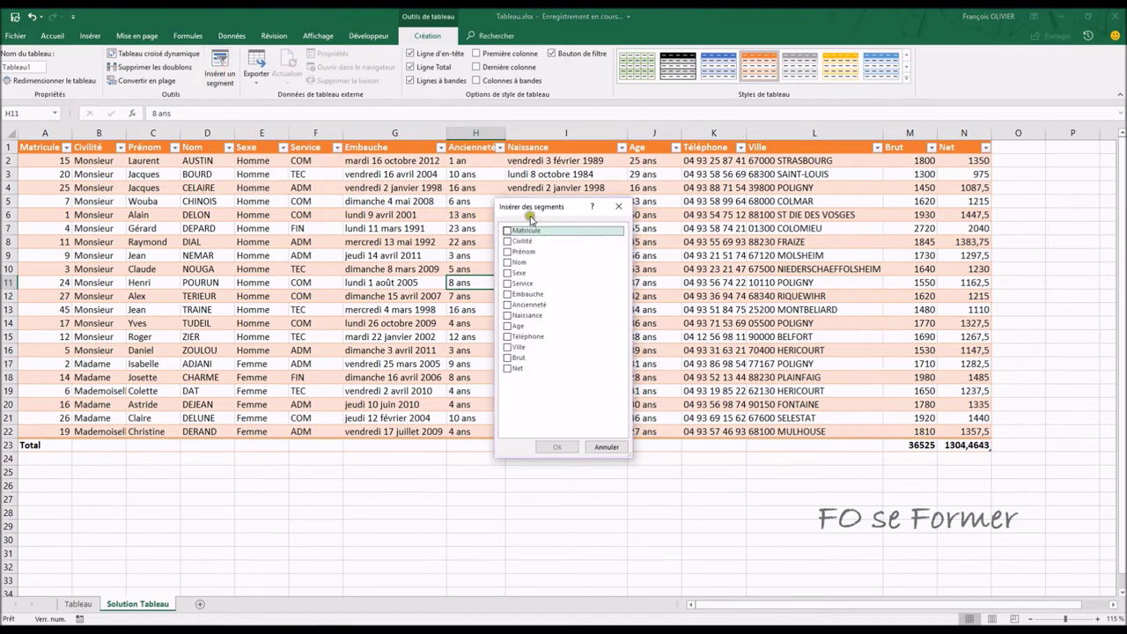
# - Insert Service and Sexe slicers and drag them side by side over the table's lower rows
pyautogui.moveTo(528, 208); pyautogui.dragTo(451, 232)
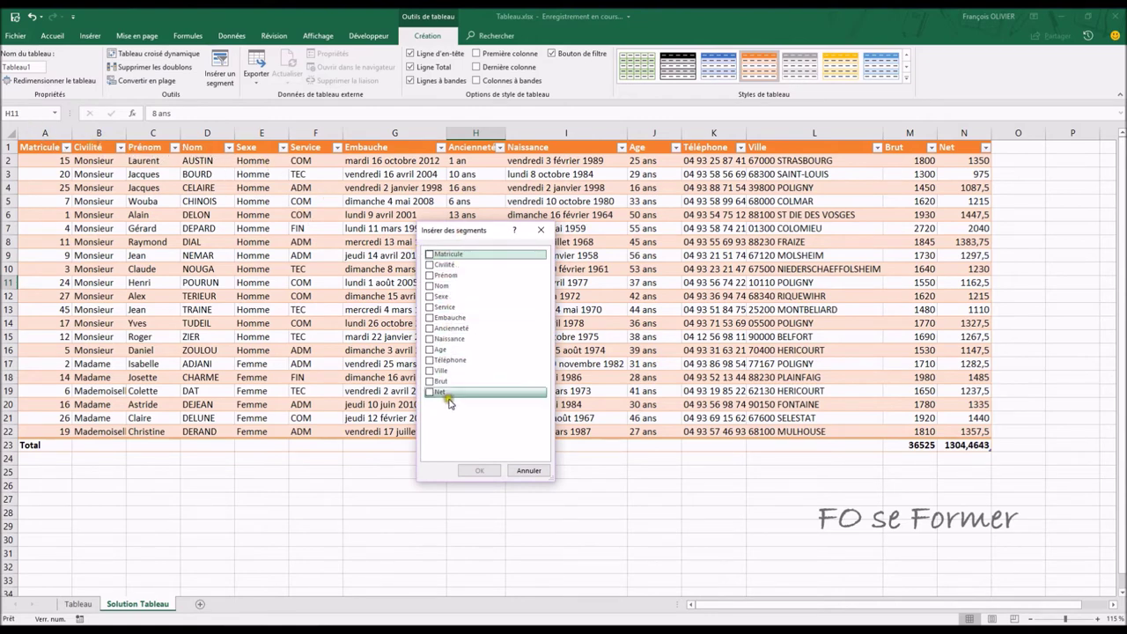
pyautogui.click(430, 307)
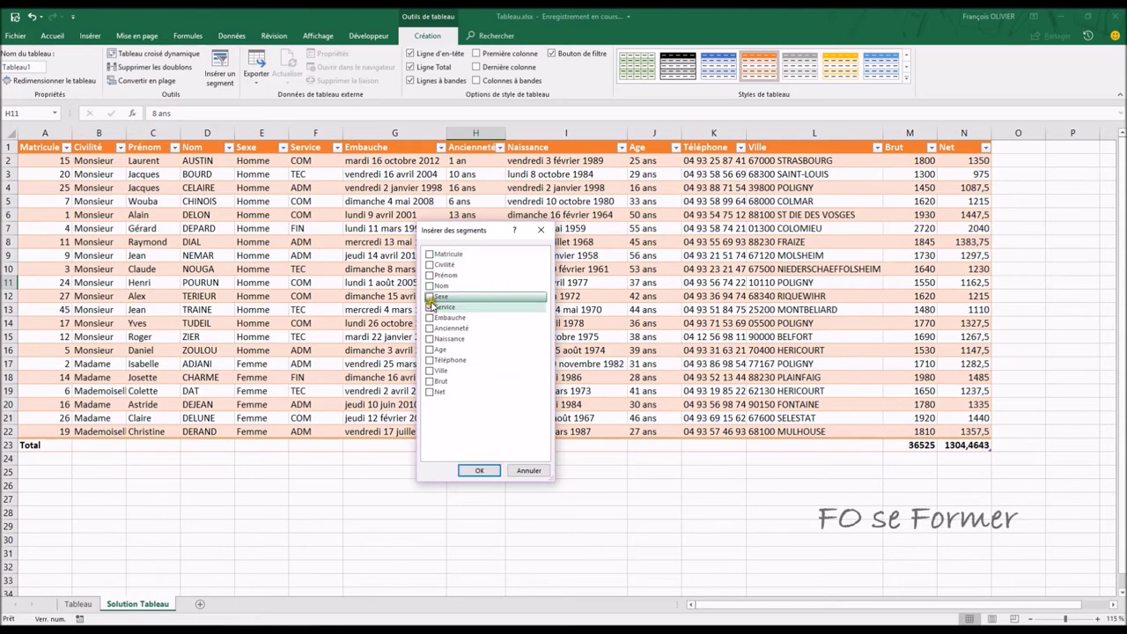
pyautogui.click(431, 297)
pyautogui.click(479, 470)
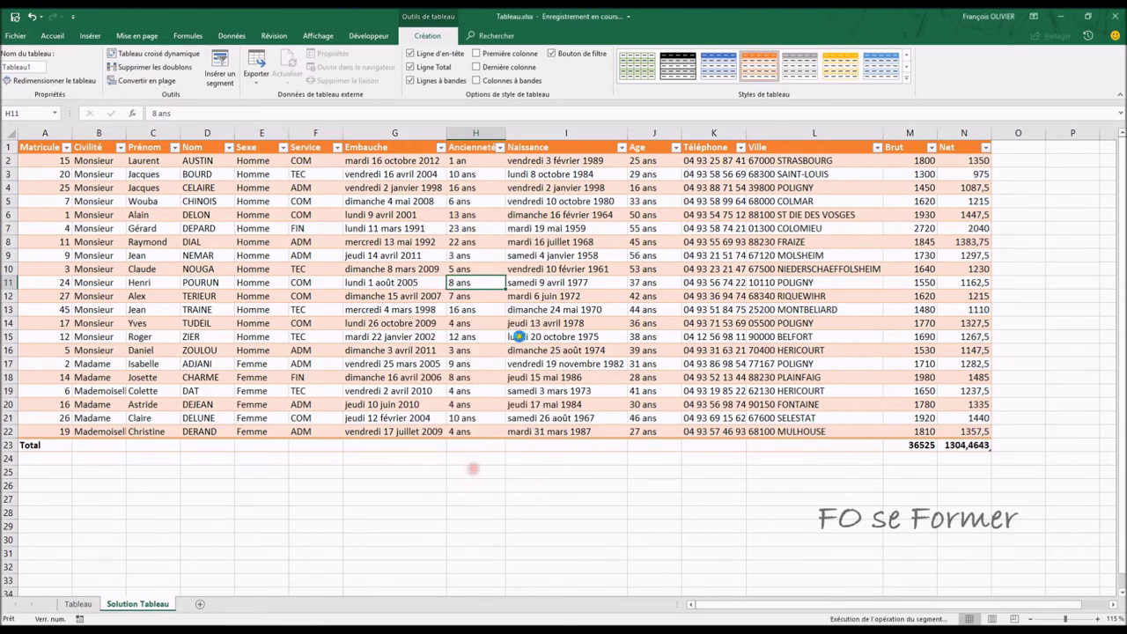
pyautogui.moveTo(528, 274); pyautogui.dragTo(329, 335)
pyautogui.moveTo(577, 304); pyautogui.dragTo(557, 336)
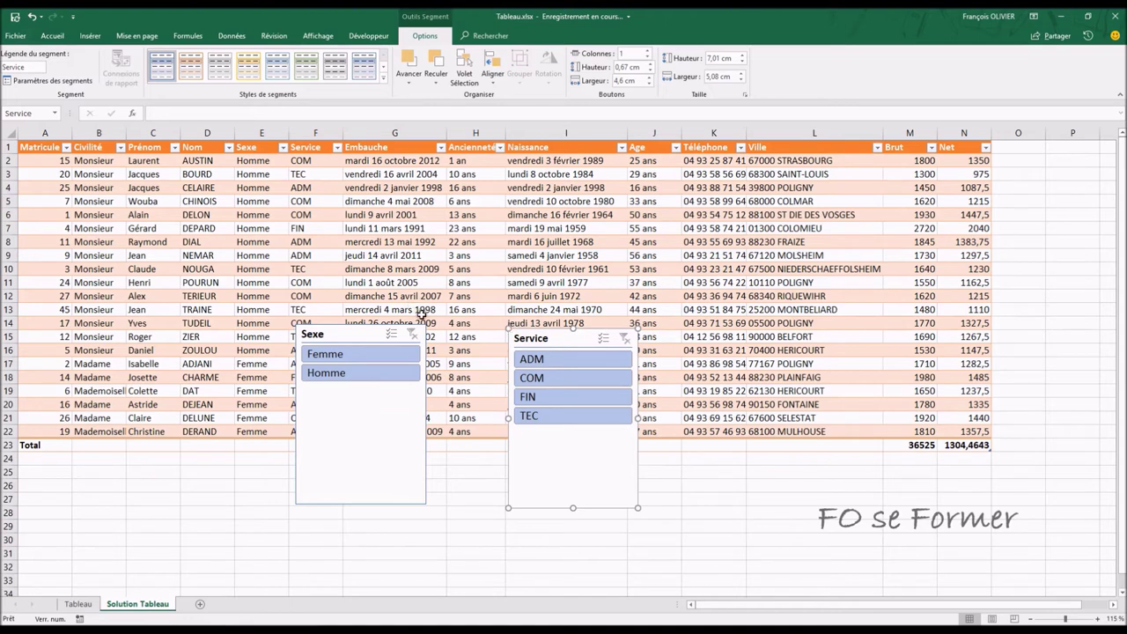
pyautogui.click(337, 147)
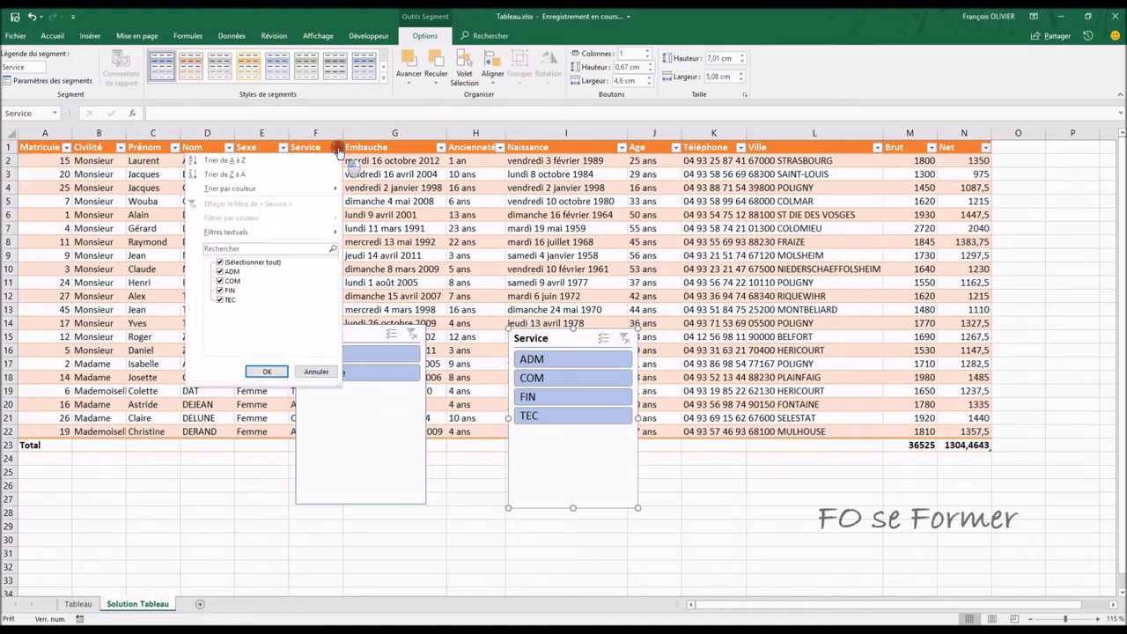
pyautogui.click(219, 262)
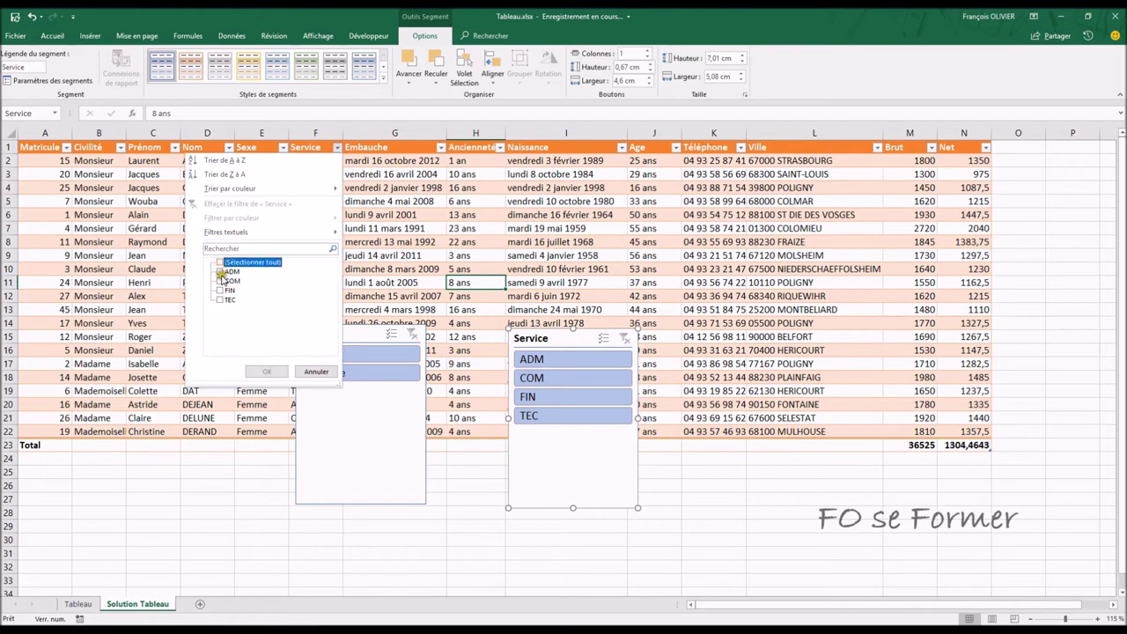
pyautogui.click(219, 281)
pyautogui.click(219, 290)
pyautogui.click(266, 370)
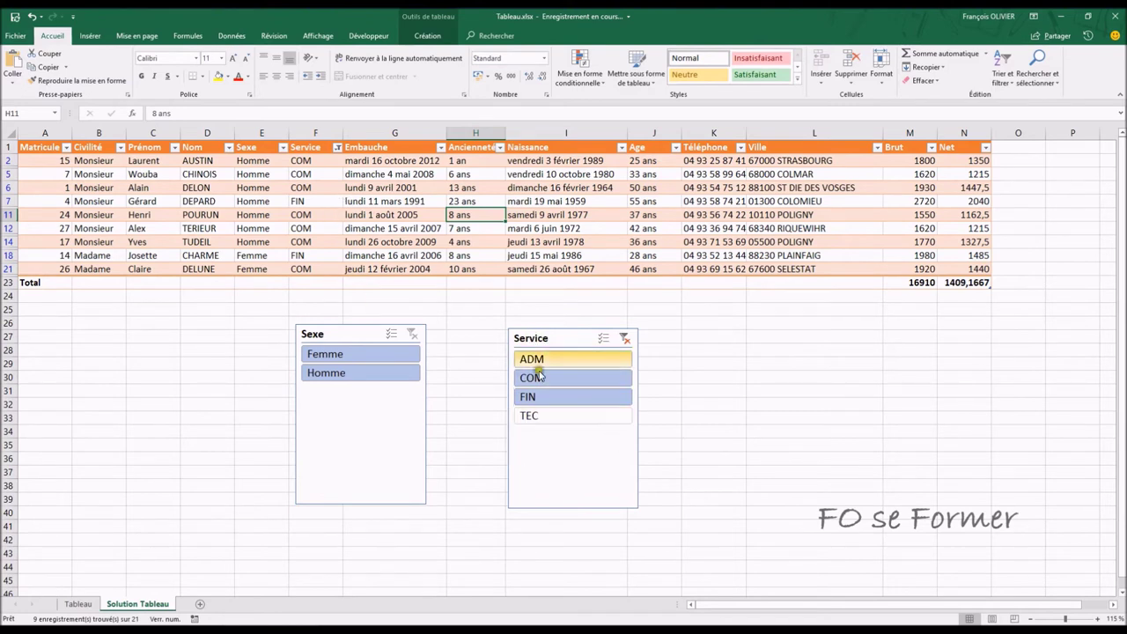
pyautogui.click(590, 458)
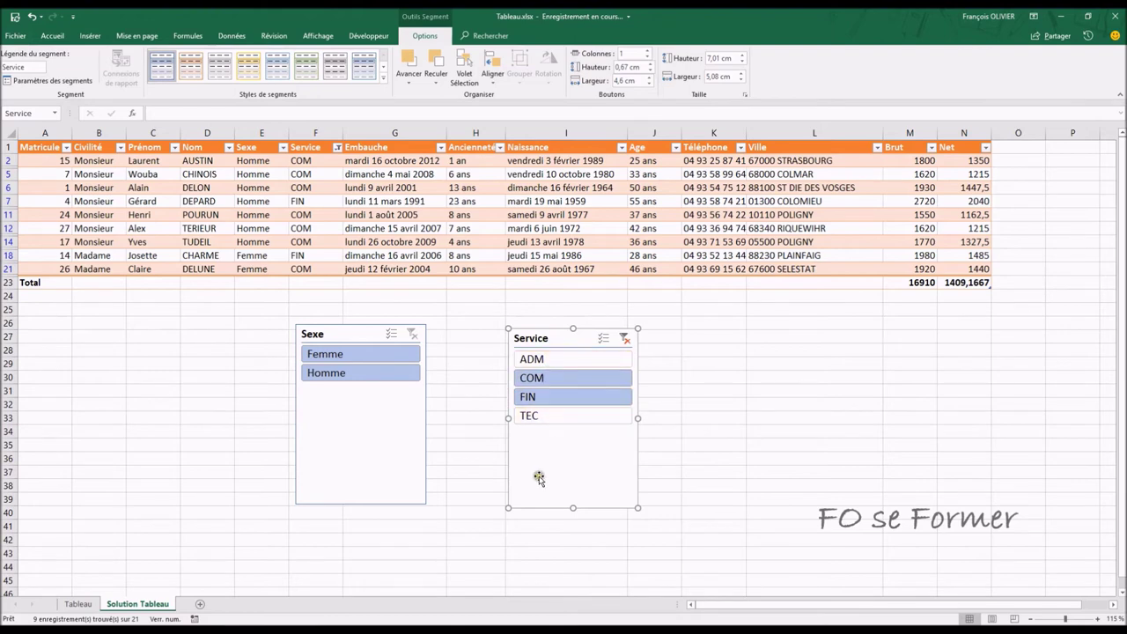
pyautogui.click(355, 361)
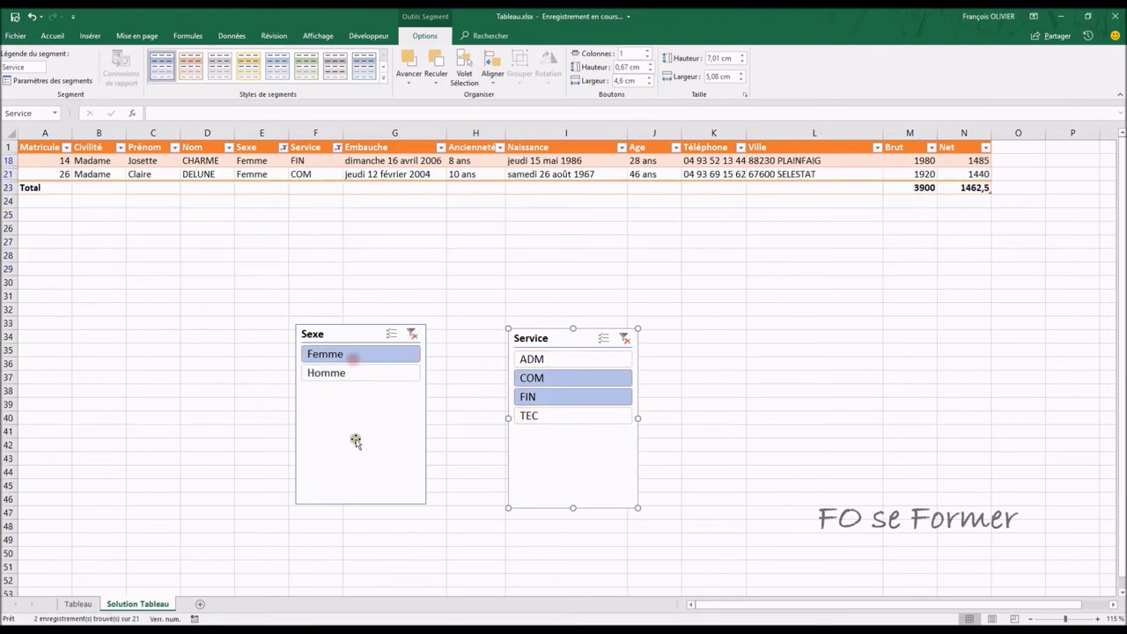
pyautogui.click(356, 374)
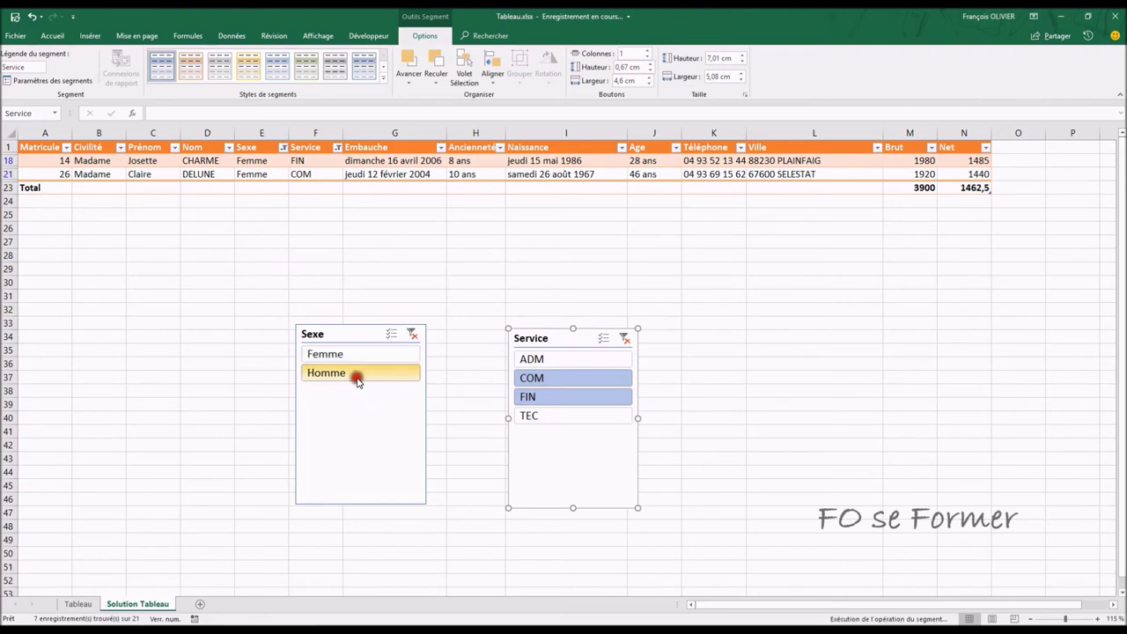
pyautogui.click(413, 335)
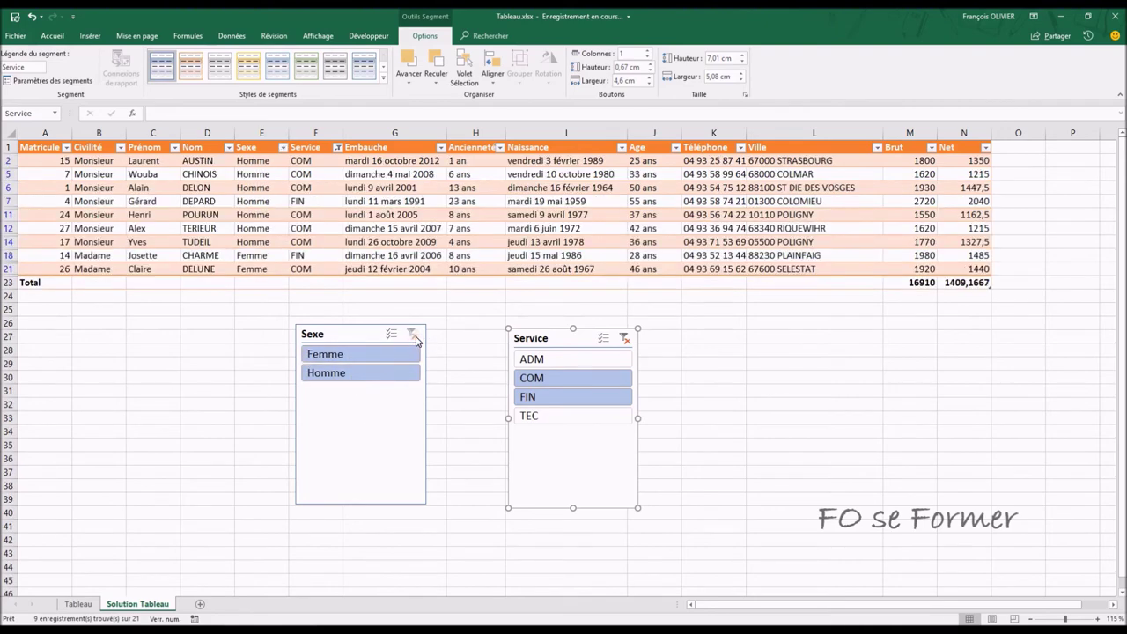
pyautogui.click(626, 338)
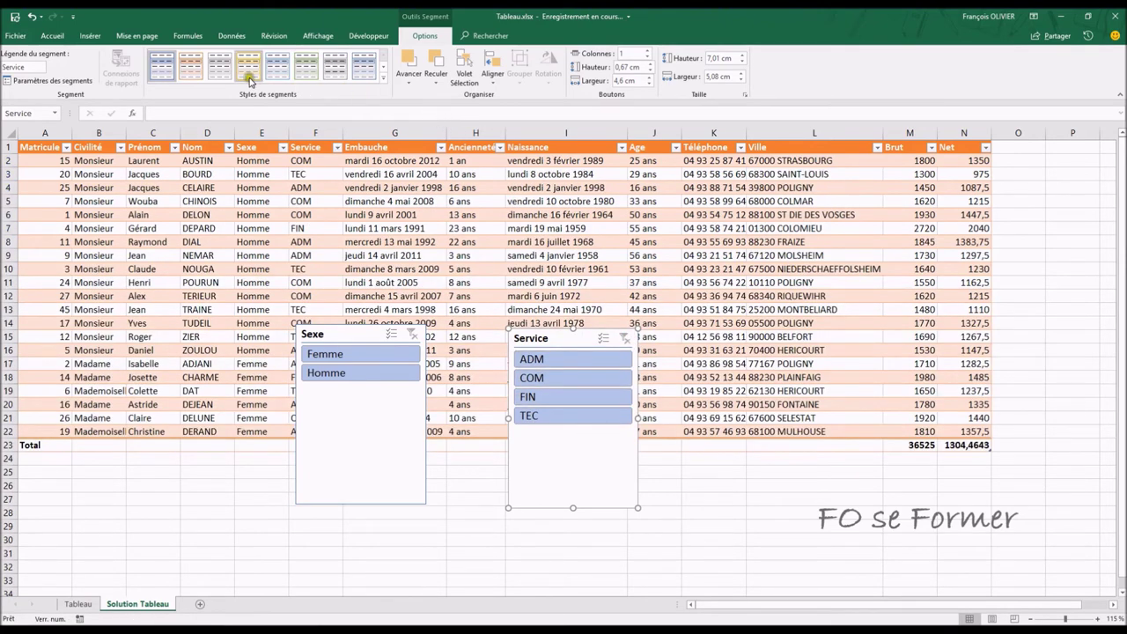
pyautogui.click(197, 74)
# - Give the Service slicer a green slicer style
pyautogui.click(304, 74)
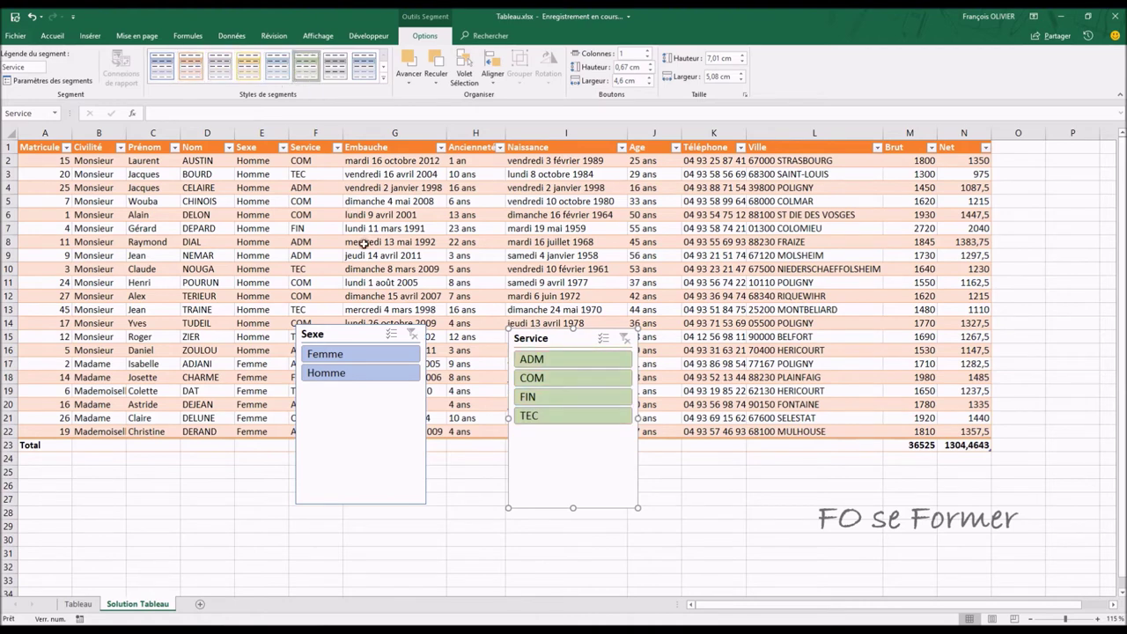
pyautogui.click(346, 397)
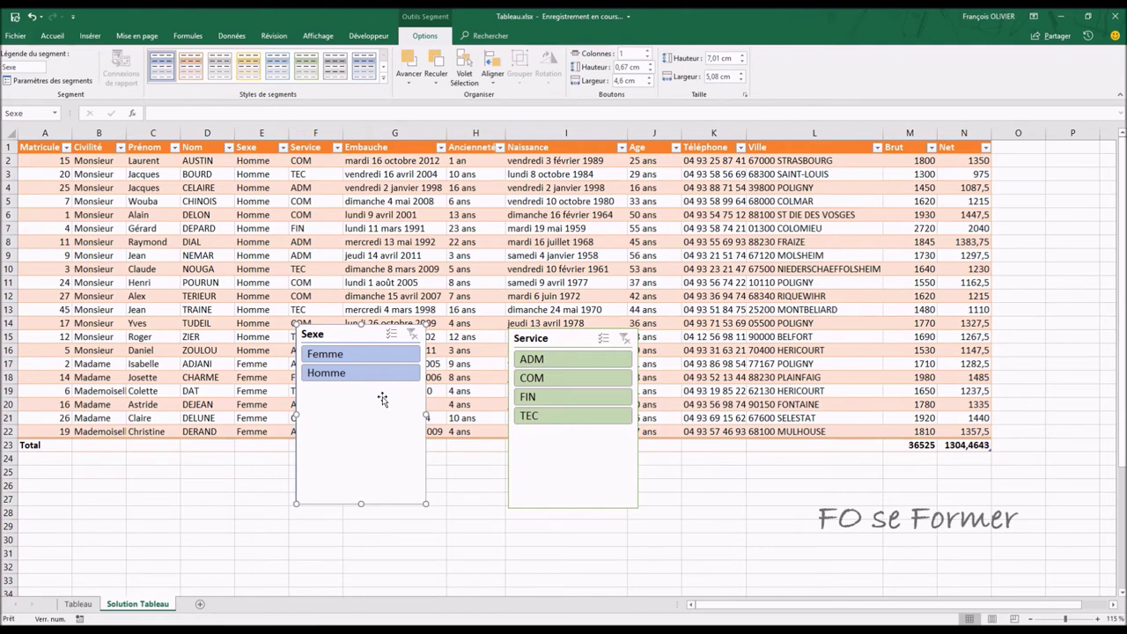
pyautogui.click(568, 363)
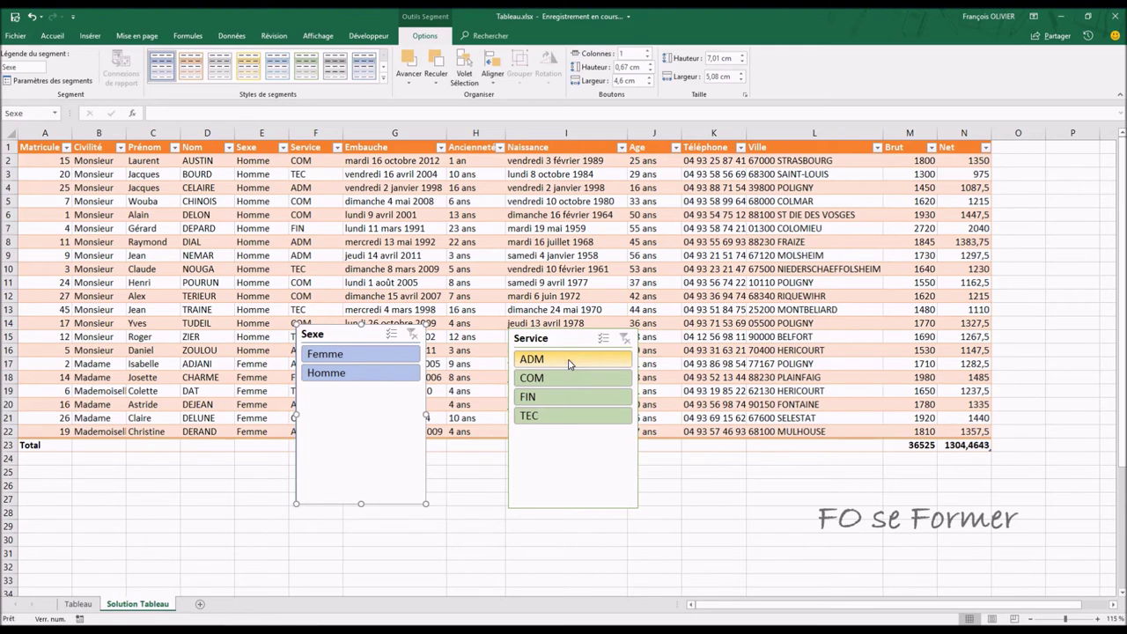
pyautogui.click(569, 386)
# - Test filtering Service to ADM and TEC, then clear the filter to show all rows
pyautogui.click(568, 360)
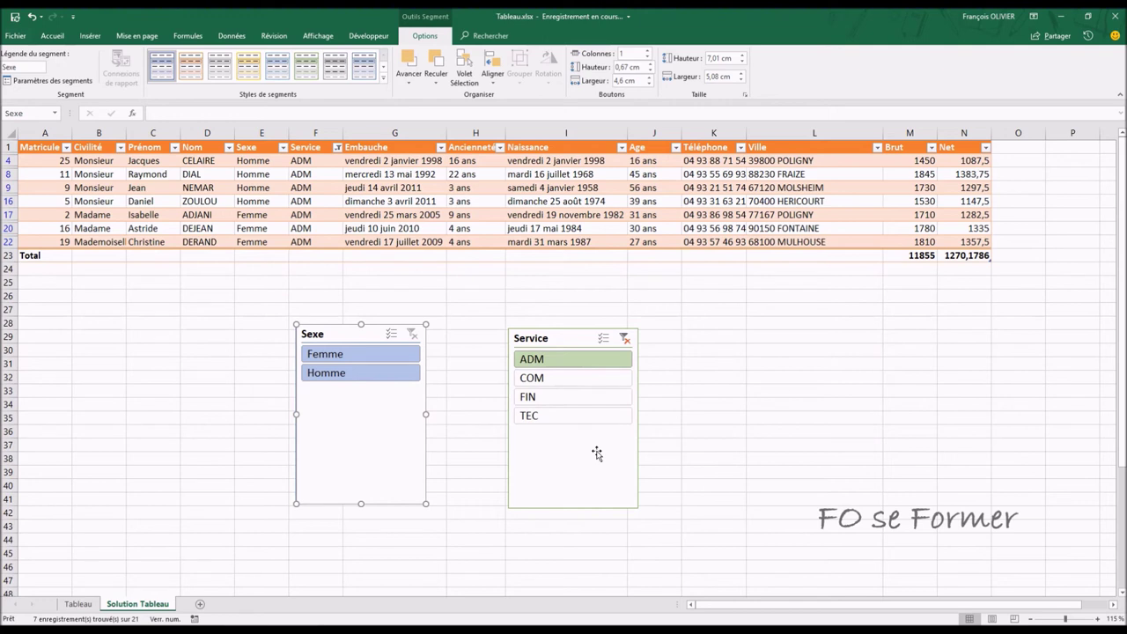
pyautogui.click(590, 419)
pyautogui.click(590, 420)
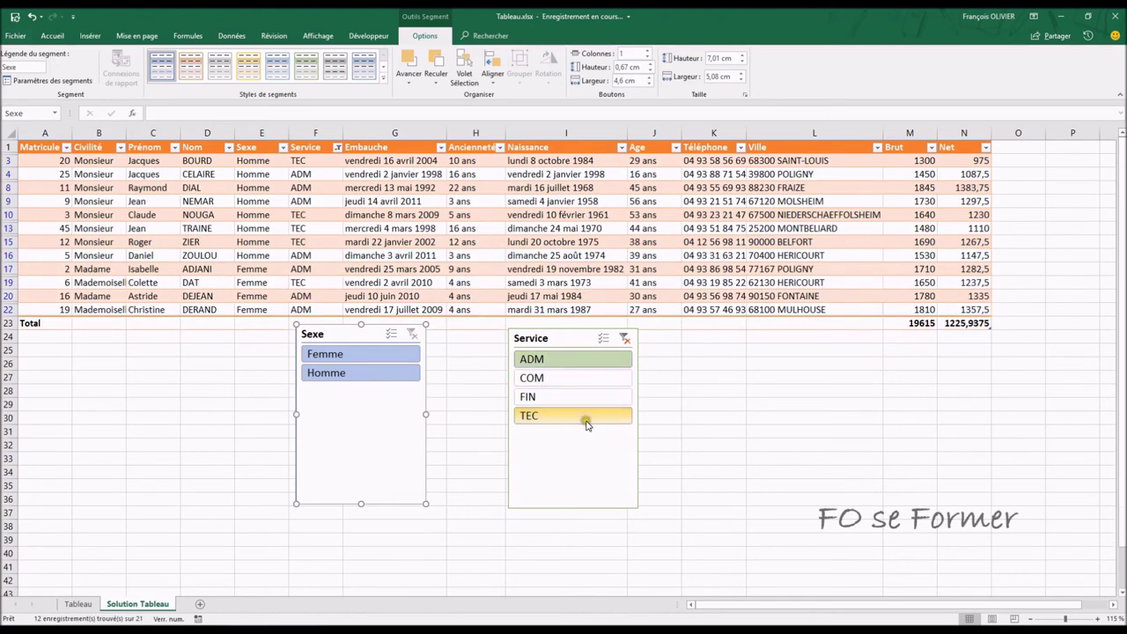
pyautogui.click(624, 338)
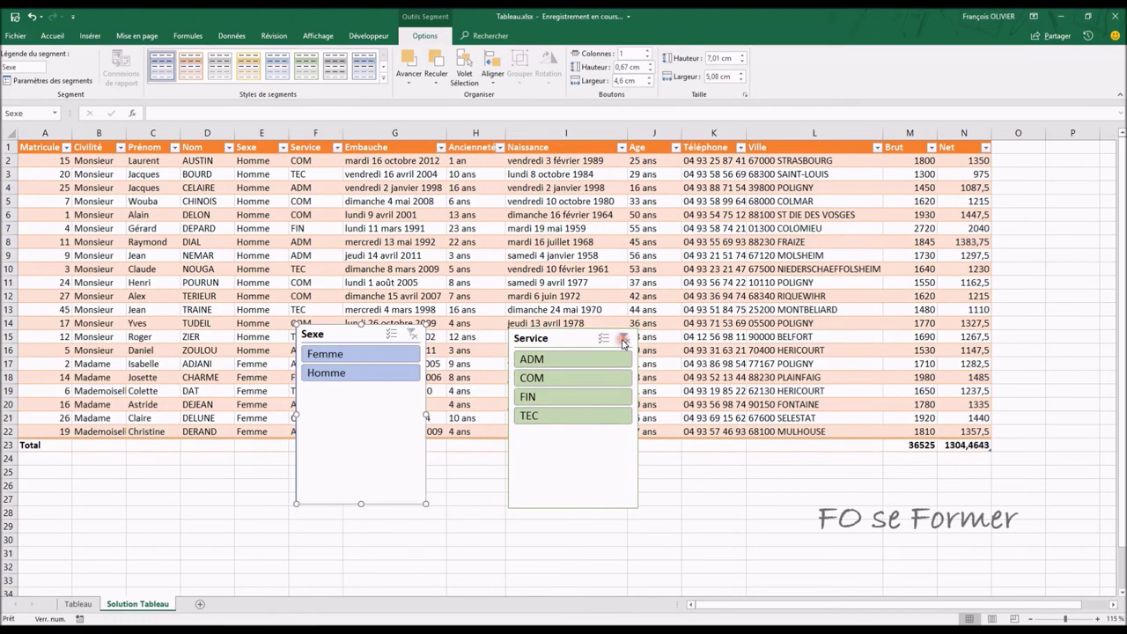
pyautogui.click(592, 253)
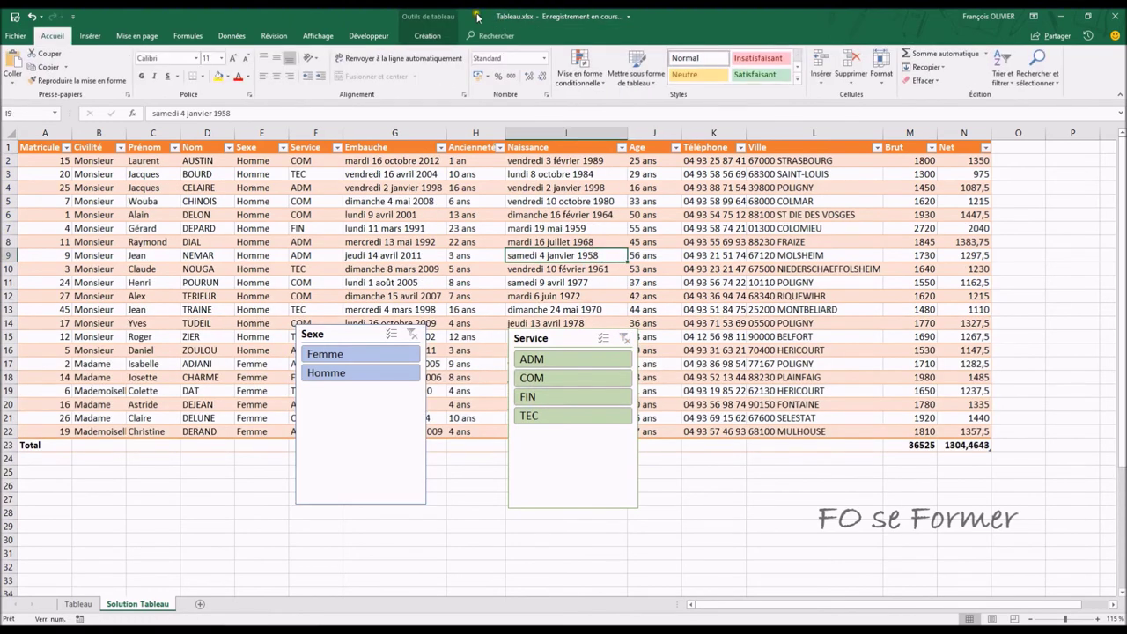
pyautogui.click(426, 33)
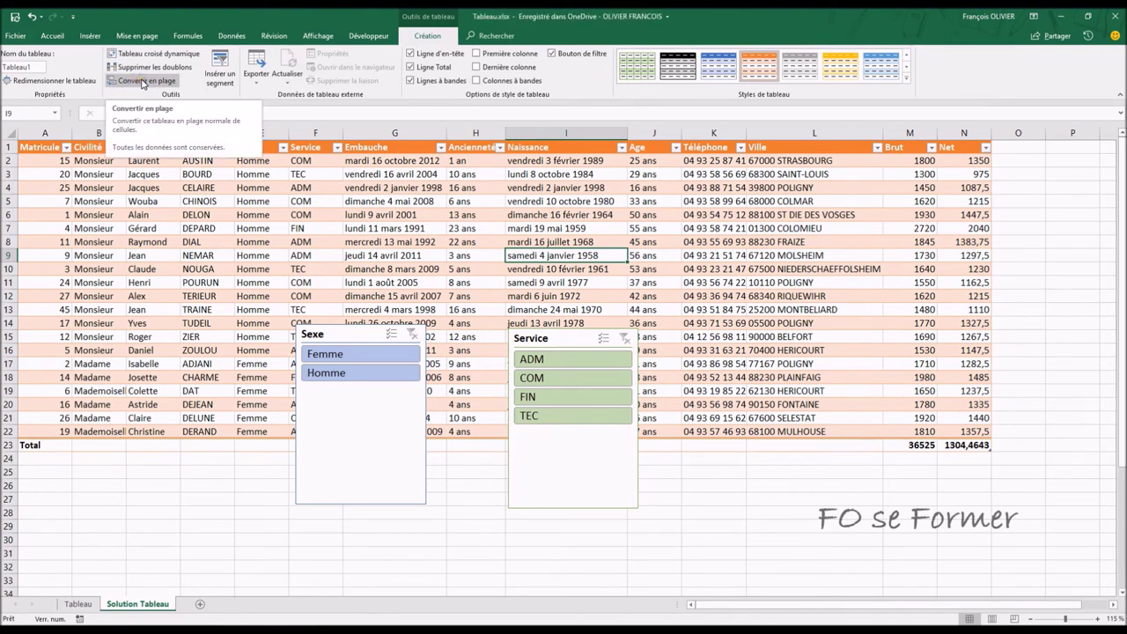
# - Convert Tableau1 back to a normal range, confirming with Oui
pyautogui.click(144, 81)
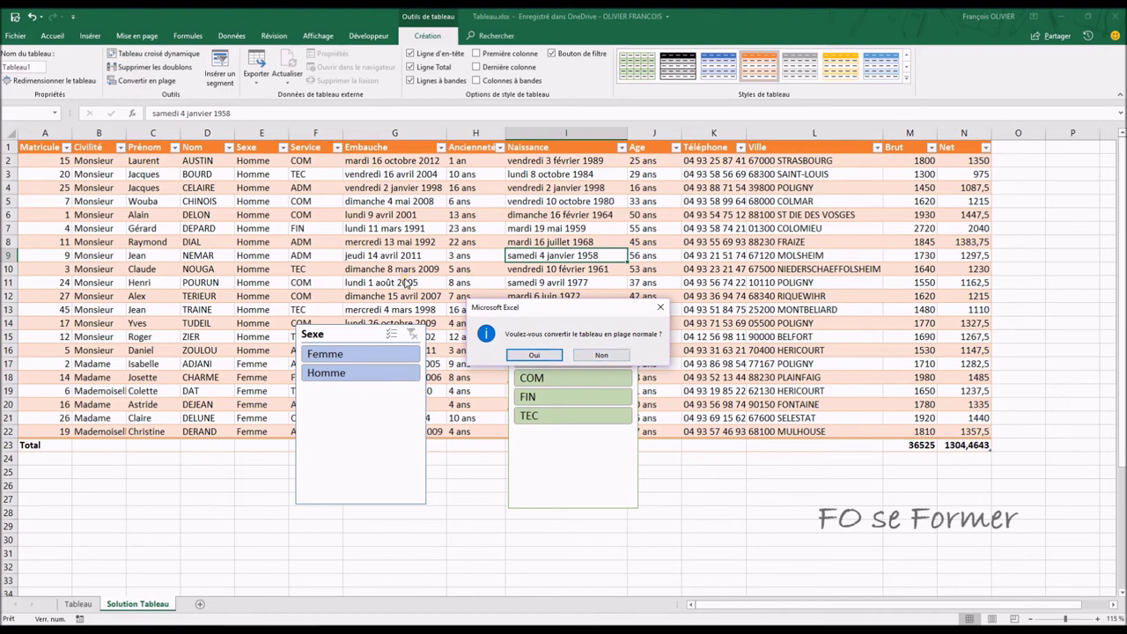
pyautogui.click(526, 356)
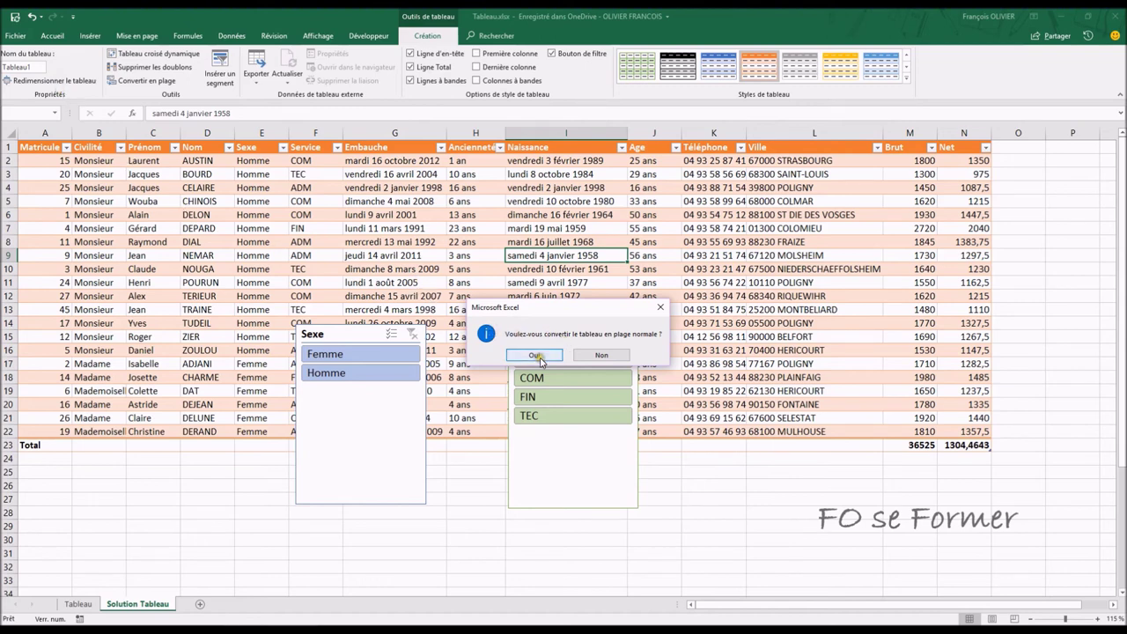
pyautogui.moveTo(560, 313); pyautogui.dragTo(525, 198)
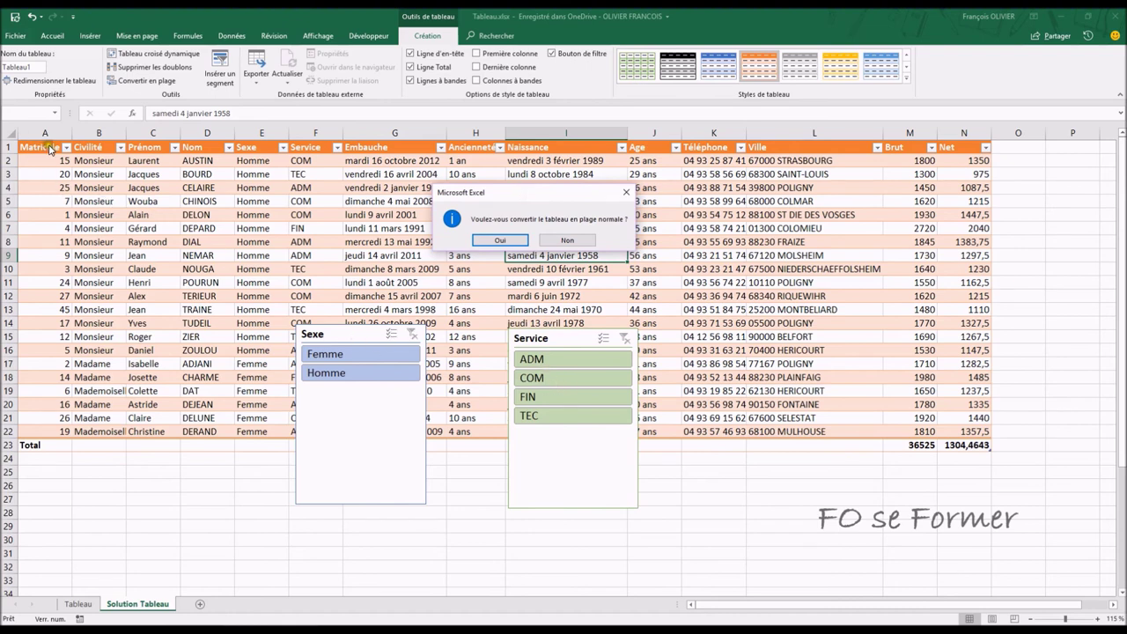
pyautogui.click(500, 242)
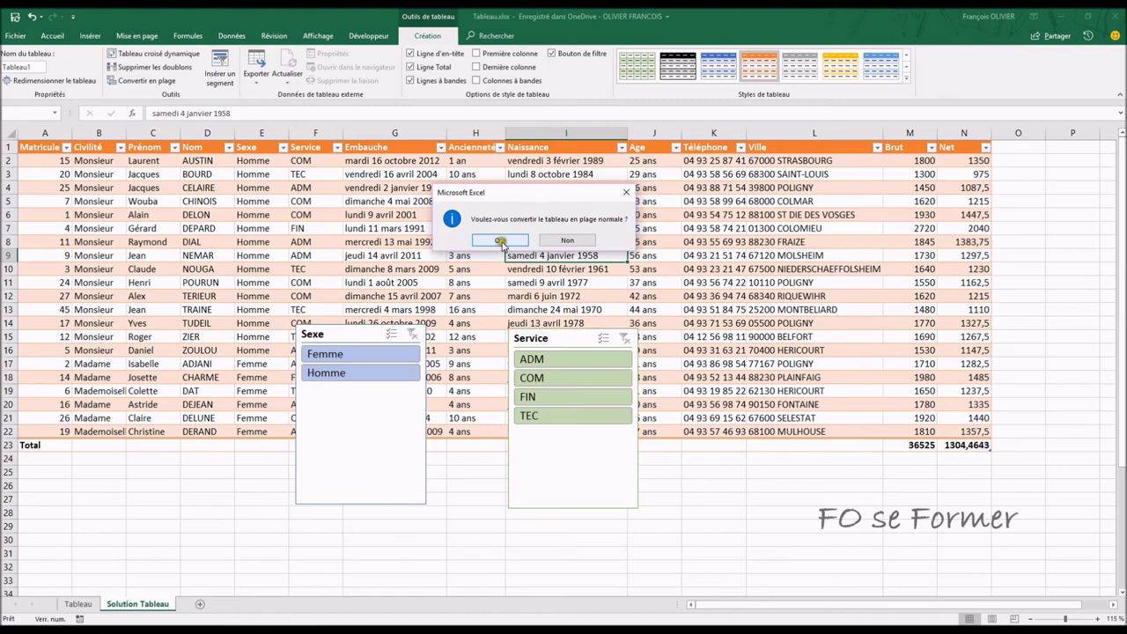
pyautogui.click(501, 241)
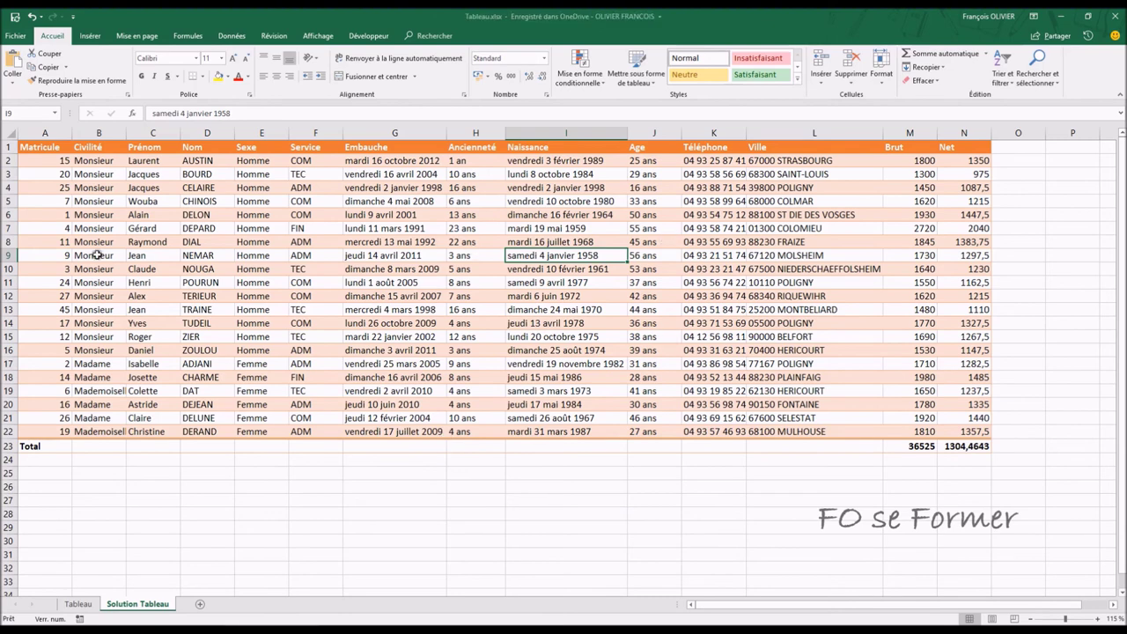
pyautogui.click(9, 255)
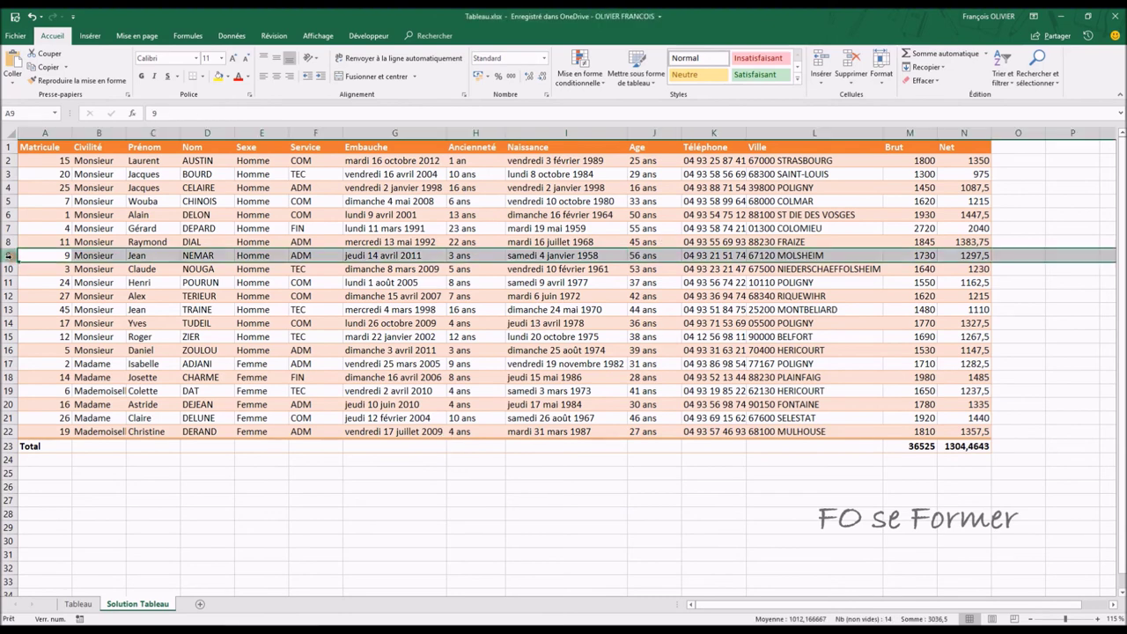
pyautogui.hotkey('ctrl', '+')
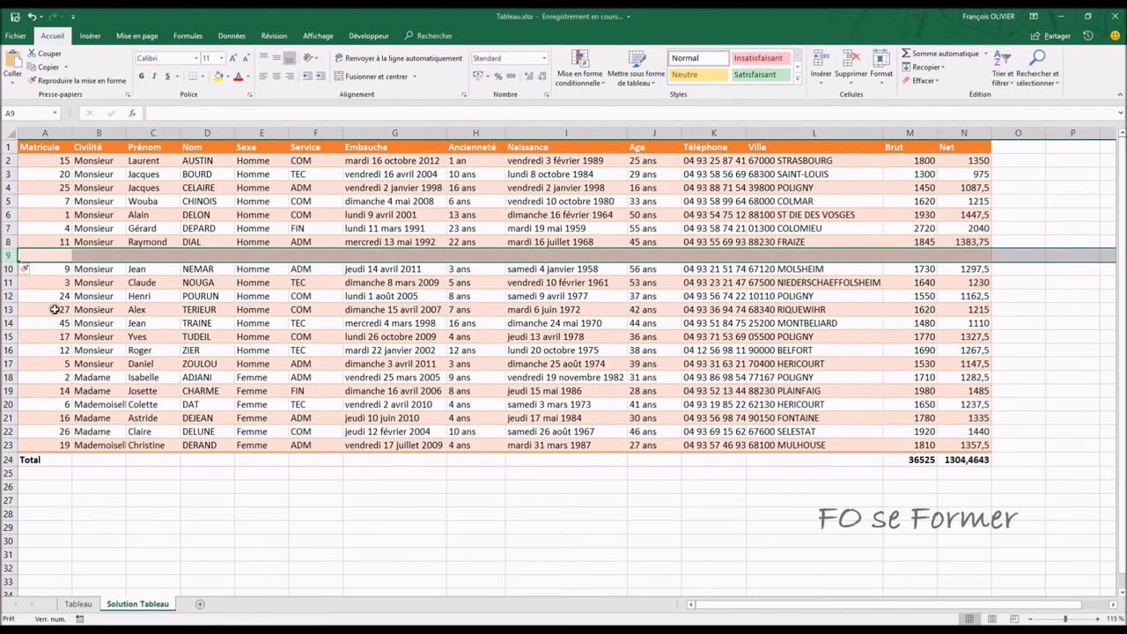
pyautogui.click(62, 322)
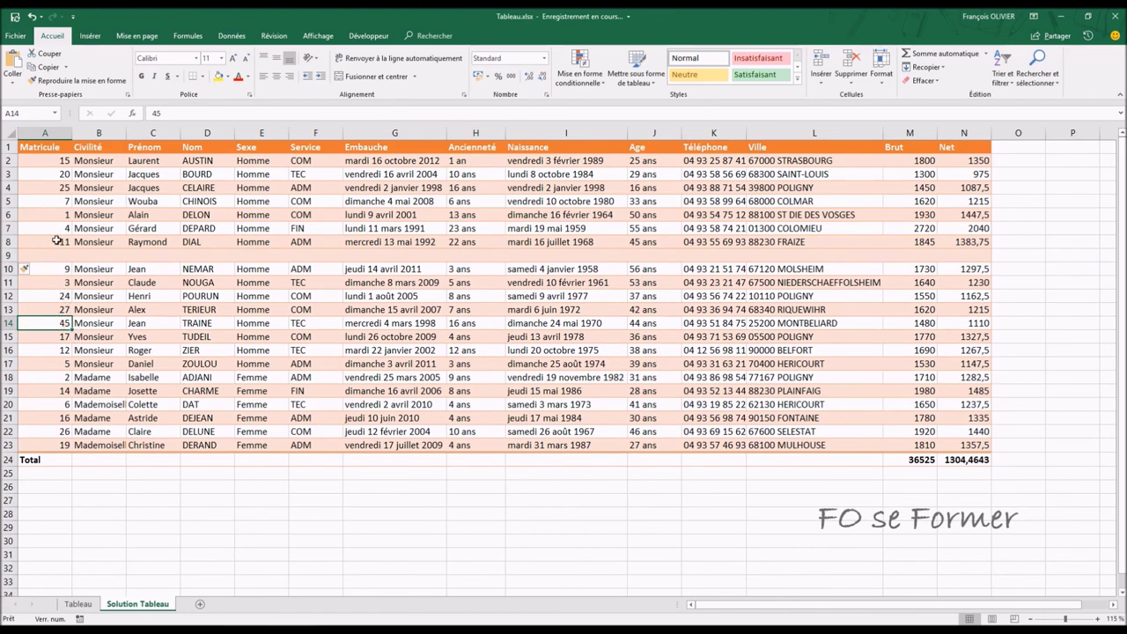
pyautogui.hotkey('ctrl', 'z')
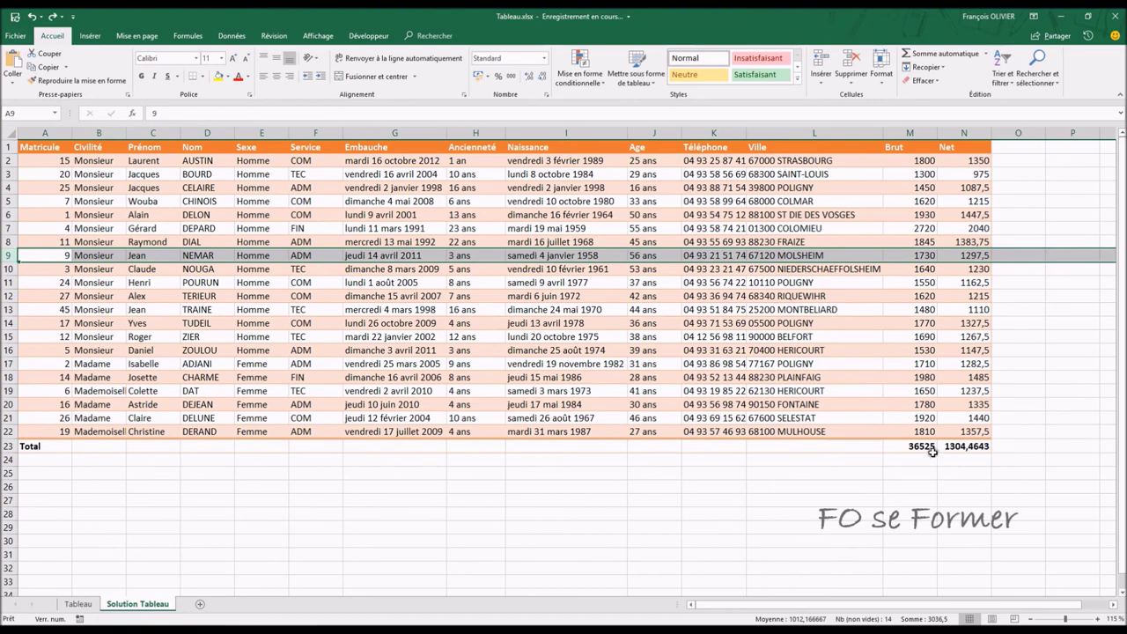
pyautogui.click(922, 445)
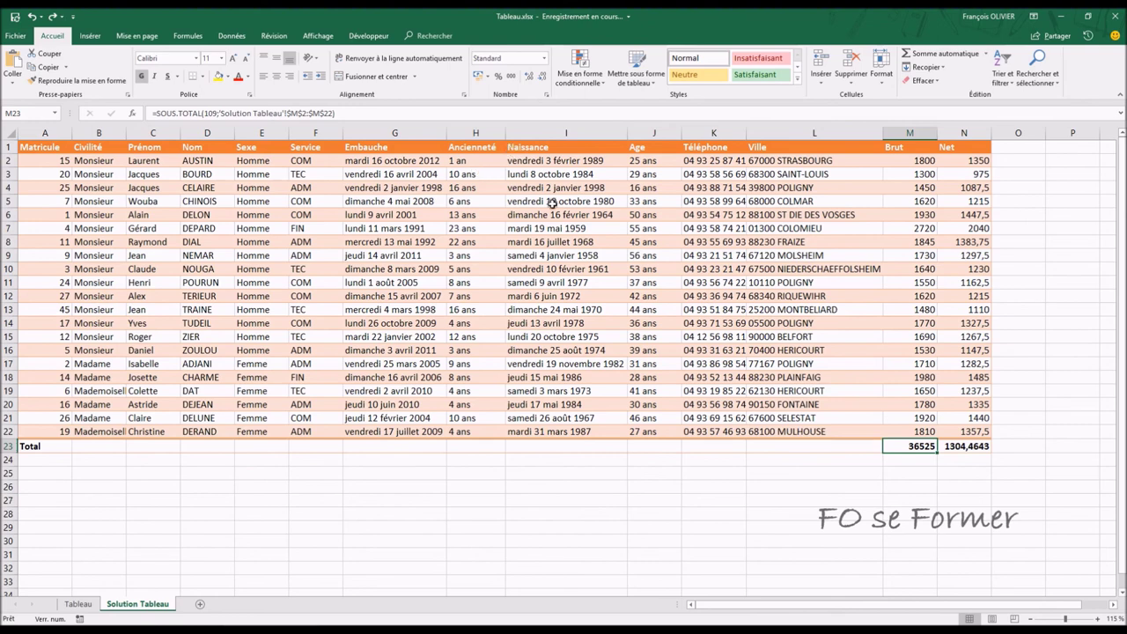
pyautogui.click(569, 254)
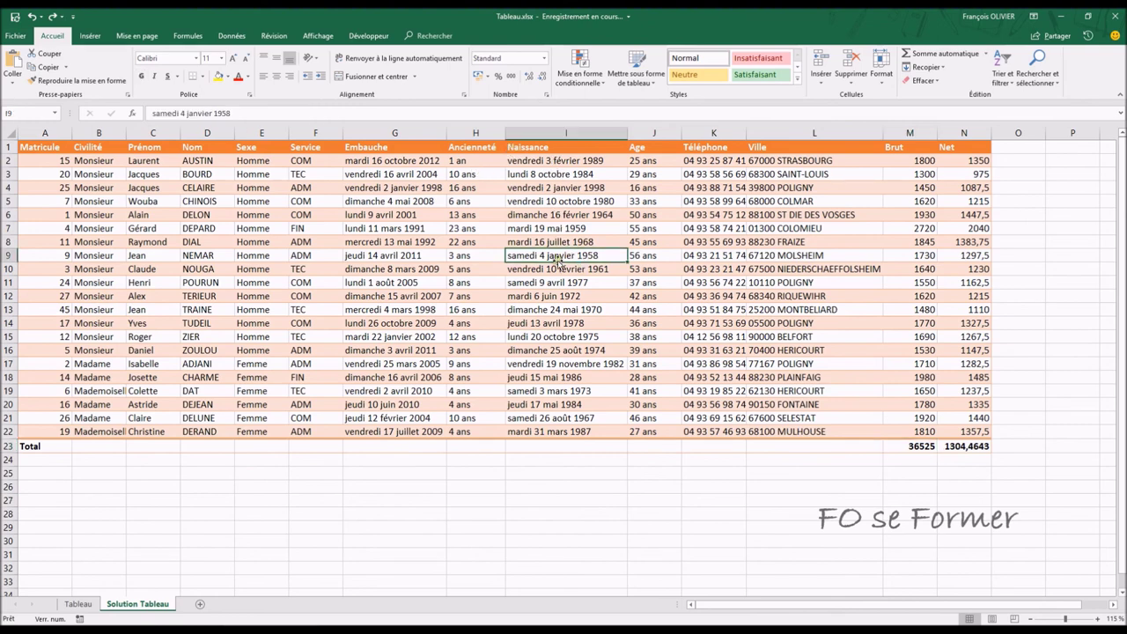
pyautogui.rightClick(556, 256)
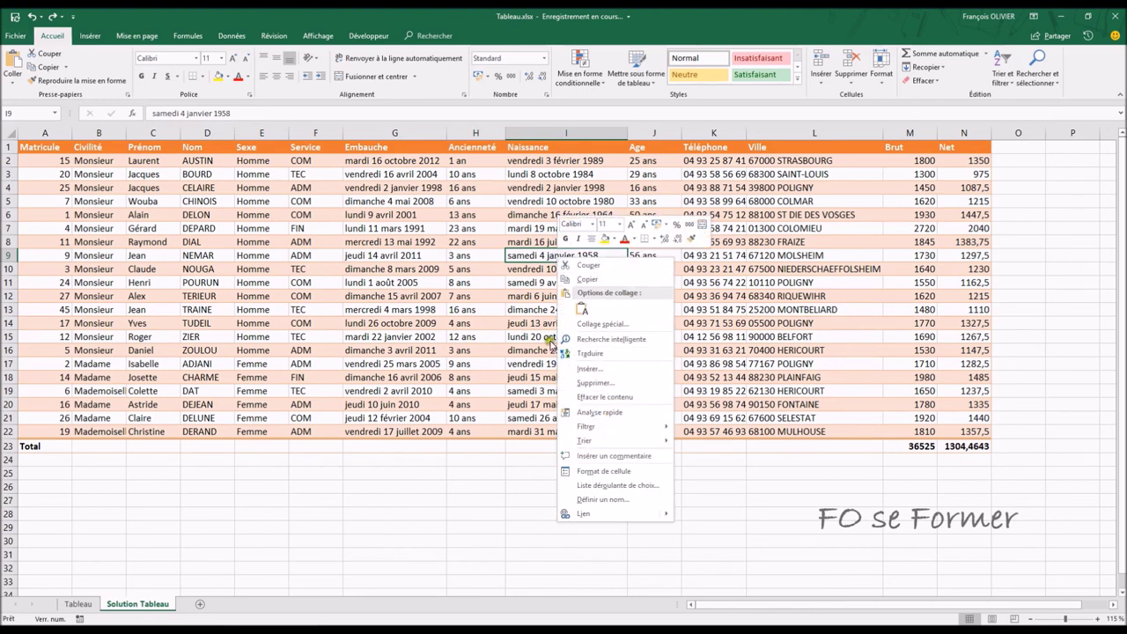
pyautogui.click(532, 261)
pyautogui.scroll(-3, 535, 264)
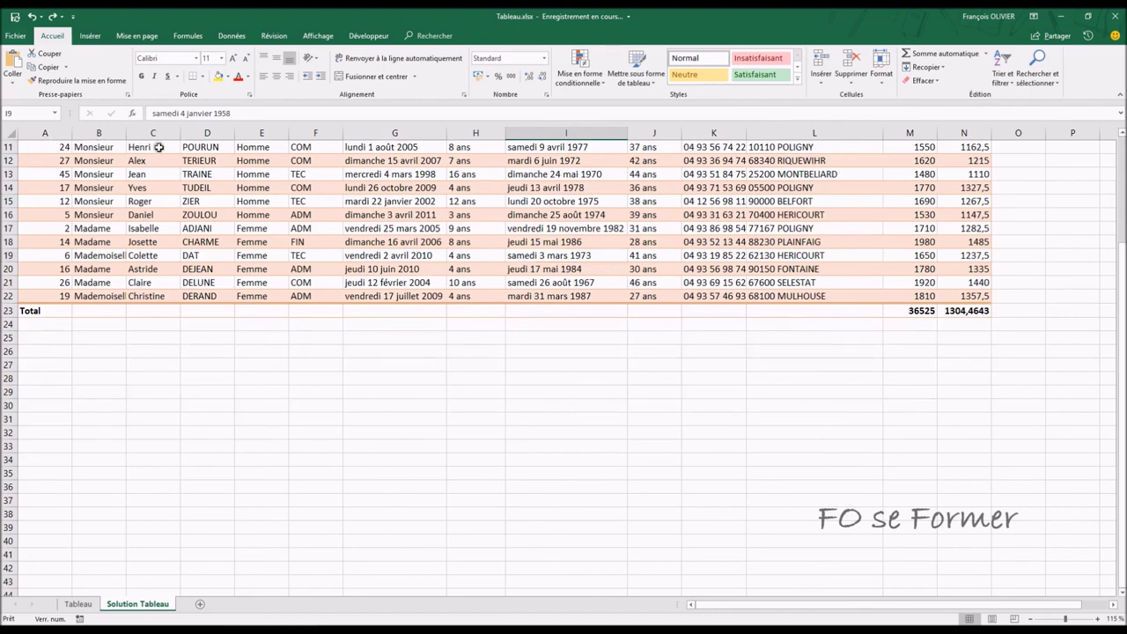
pyautogui.scroll(4, 218, 217)
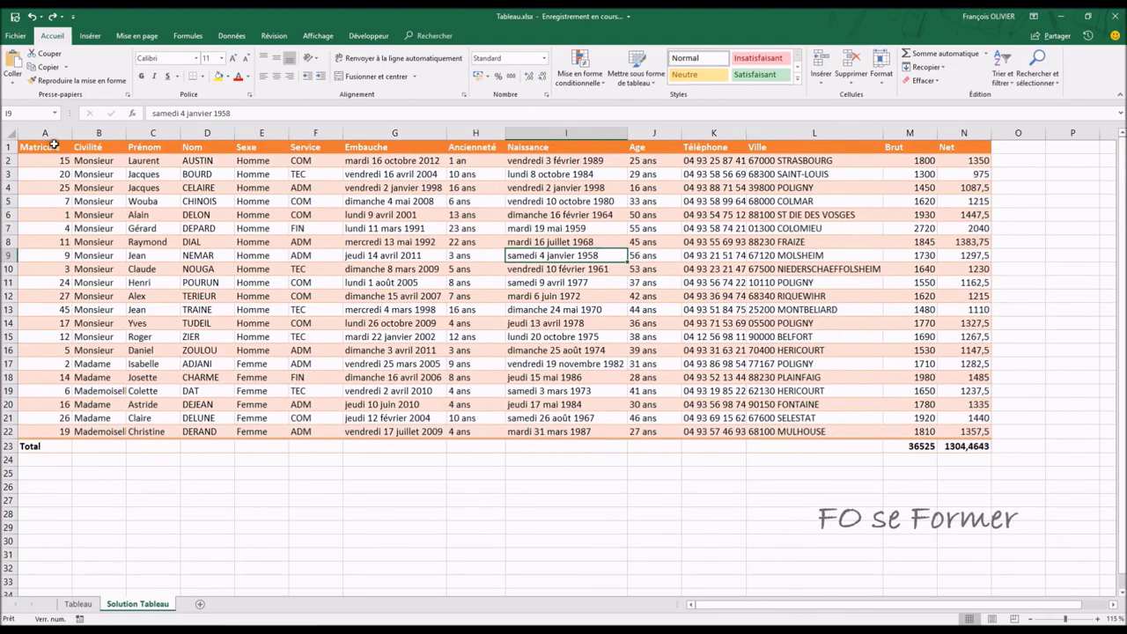